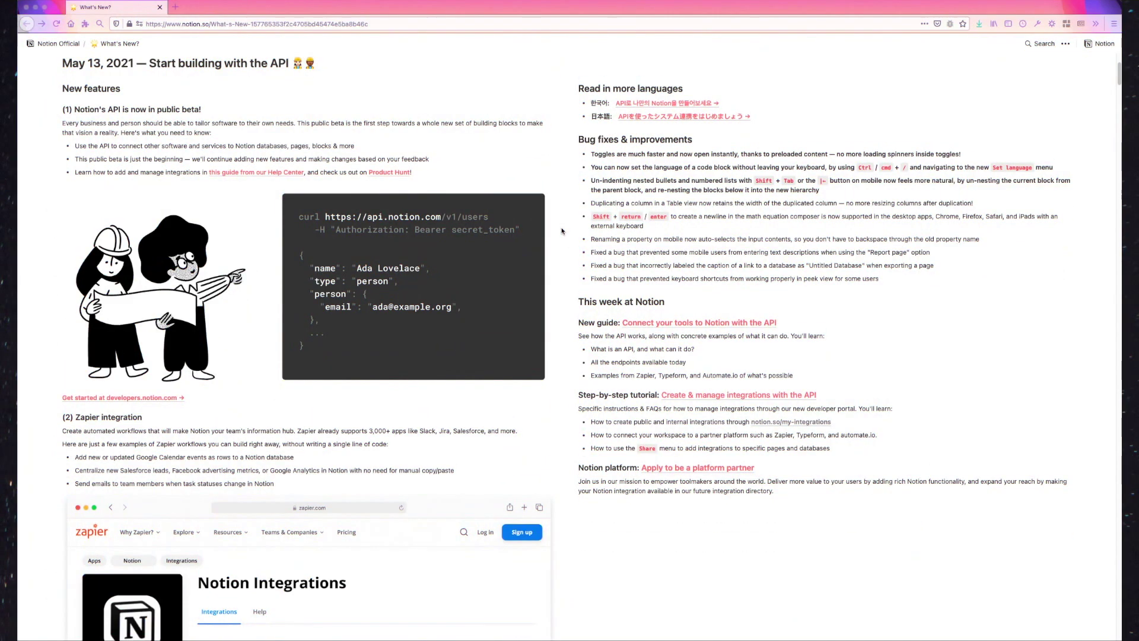
Step: Scroll the May 13, 2021 API beta post down to the Automate.io integration section
scroll(562, 231, down, 2)
scroll(562, 231, down, 5)
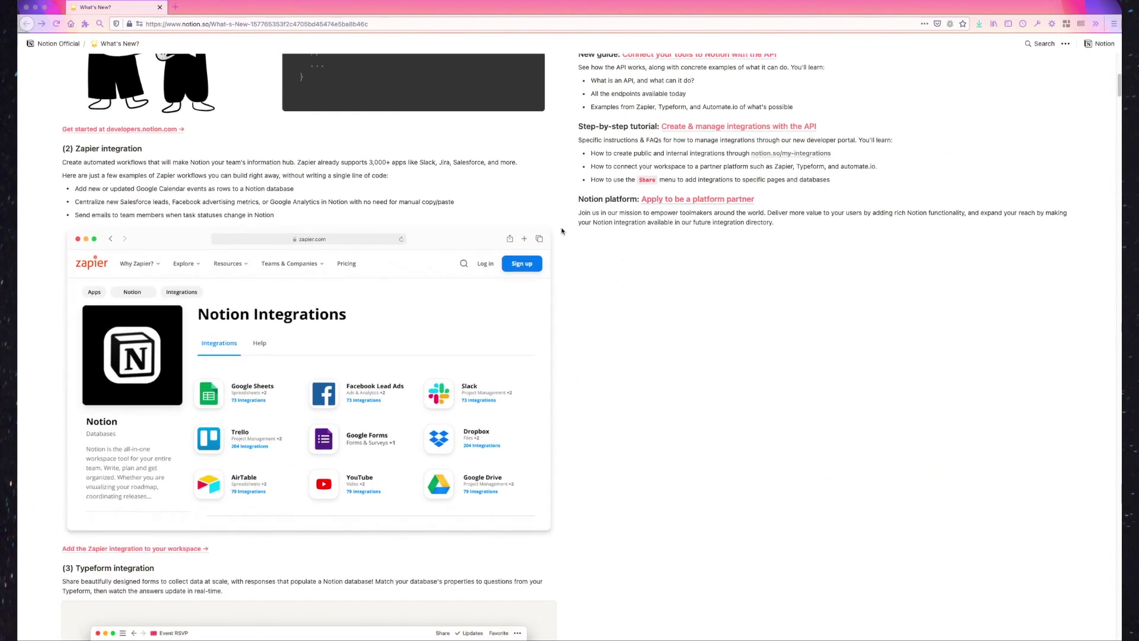
scroll(562, 231, down, 3)
scroll(561, 231, up, 4)
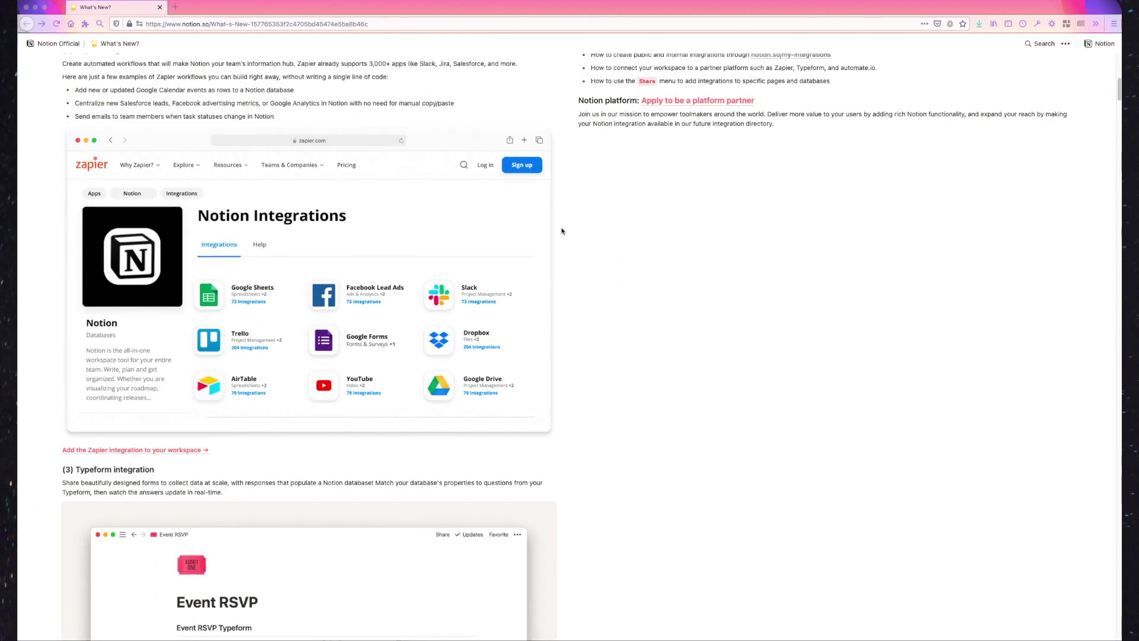
scroll(561, 231, up, 2)
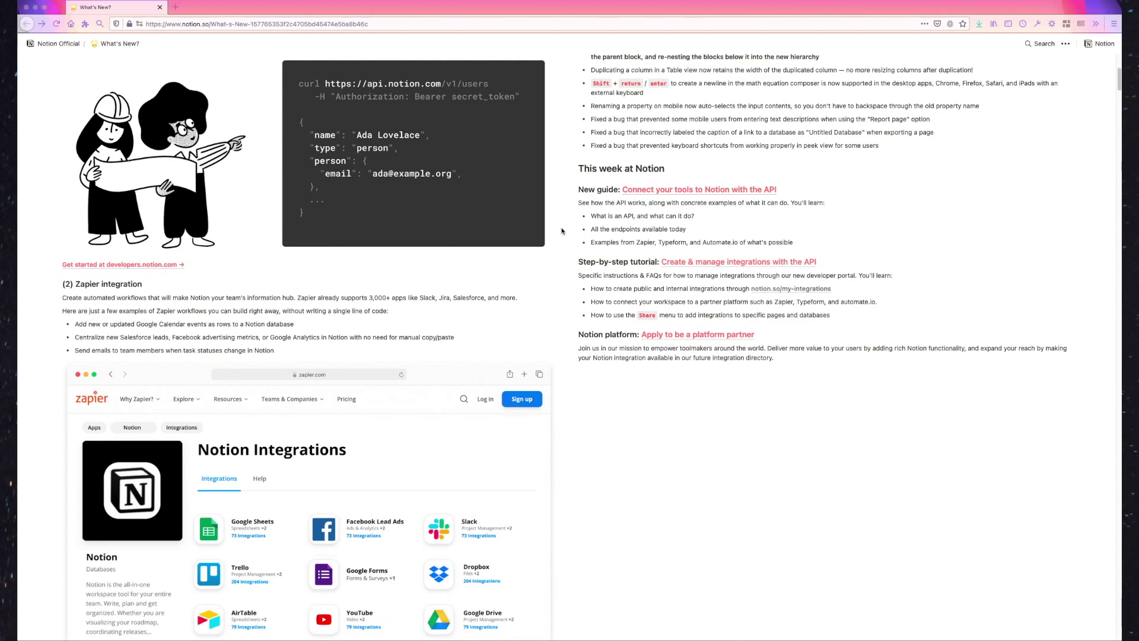
scroll(562, 231, down, 10)
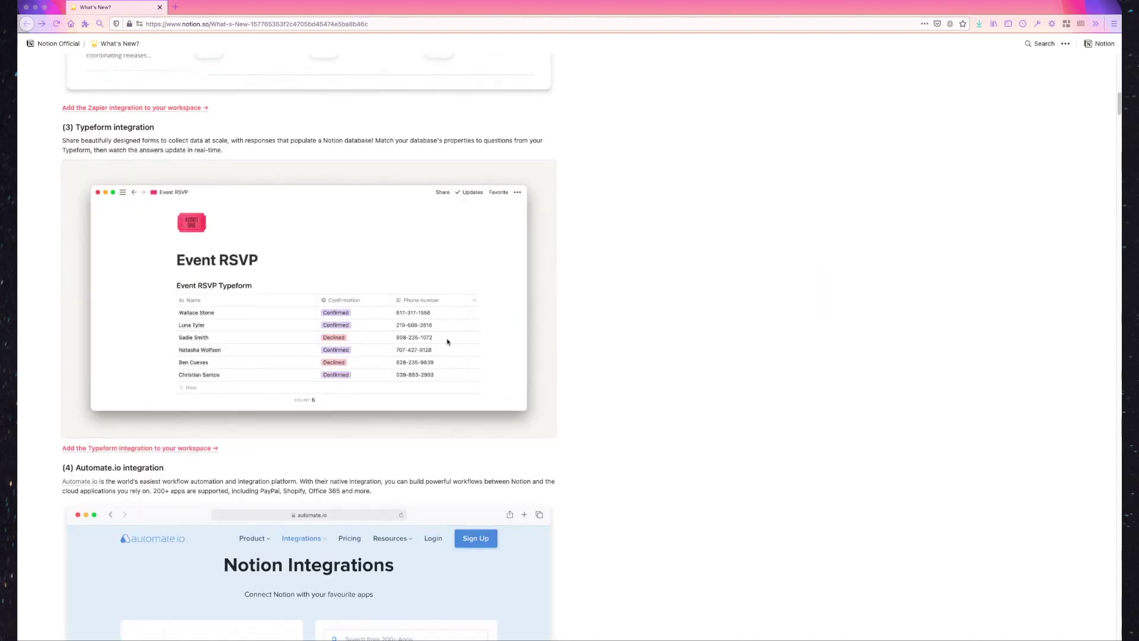
scroll(327, 400, down, 5)
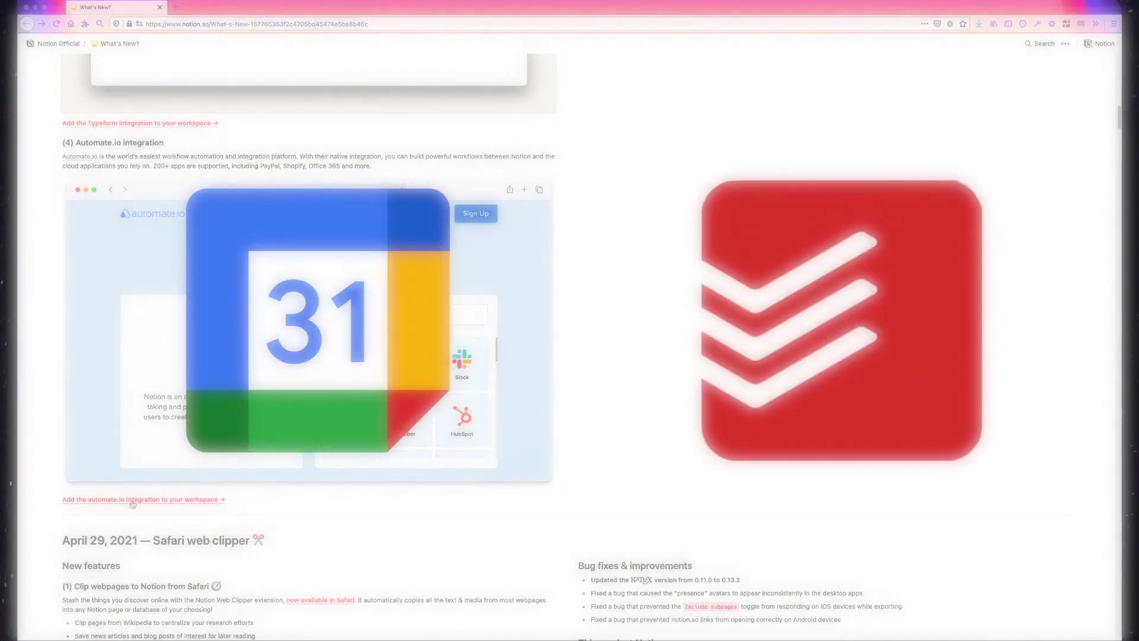
right_click(156, 500)
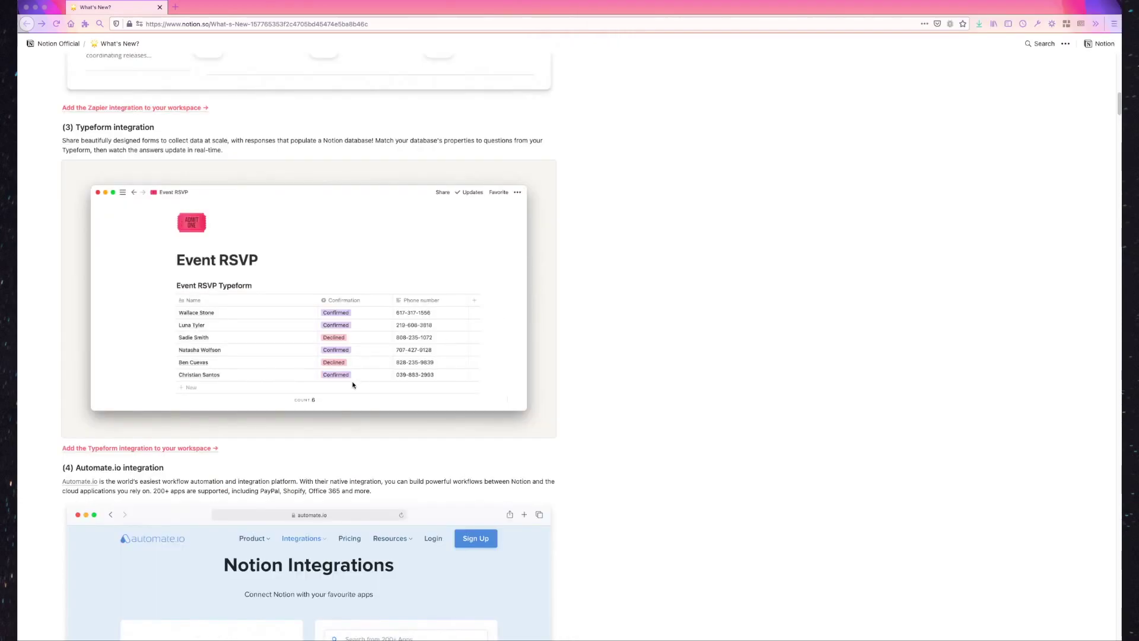
Step: Open the 'Add the automate.io integration' link in a new tab and switch to it
scroll(353, 381, down, 5)
right_click(132, 503)
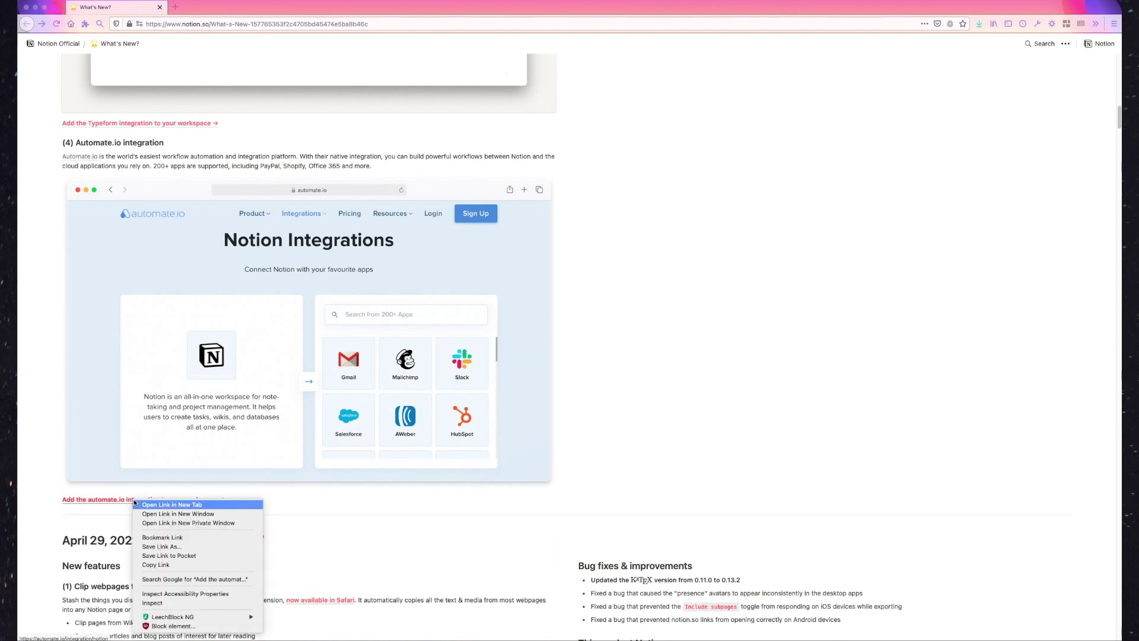
click(157, 506)
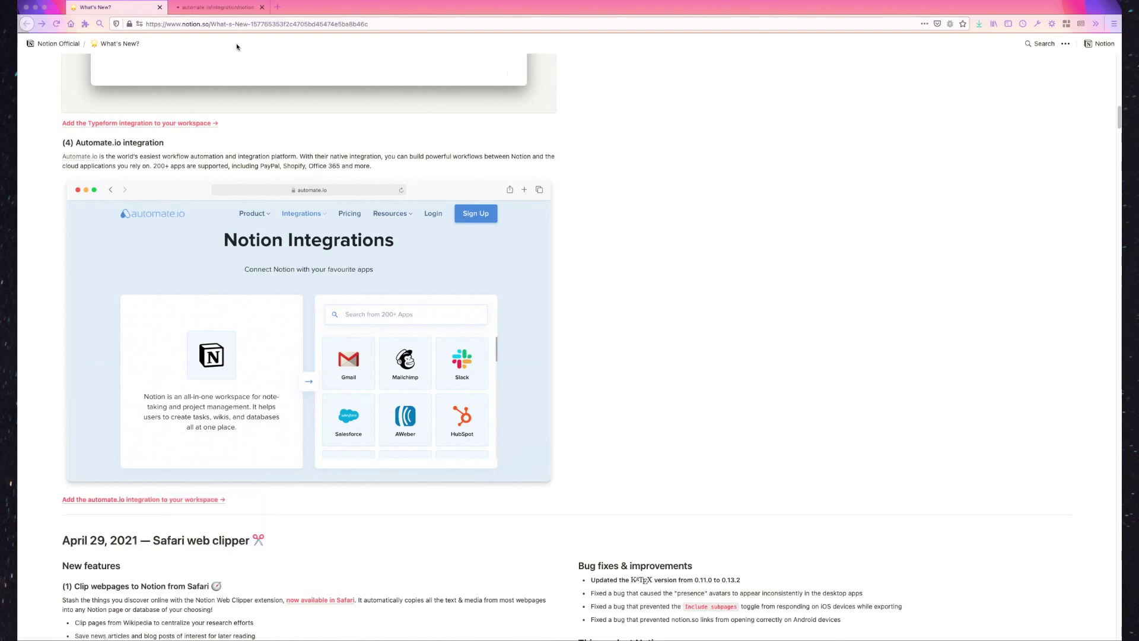
click(214, 10)
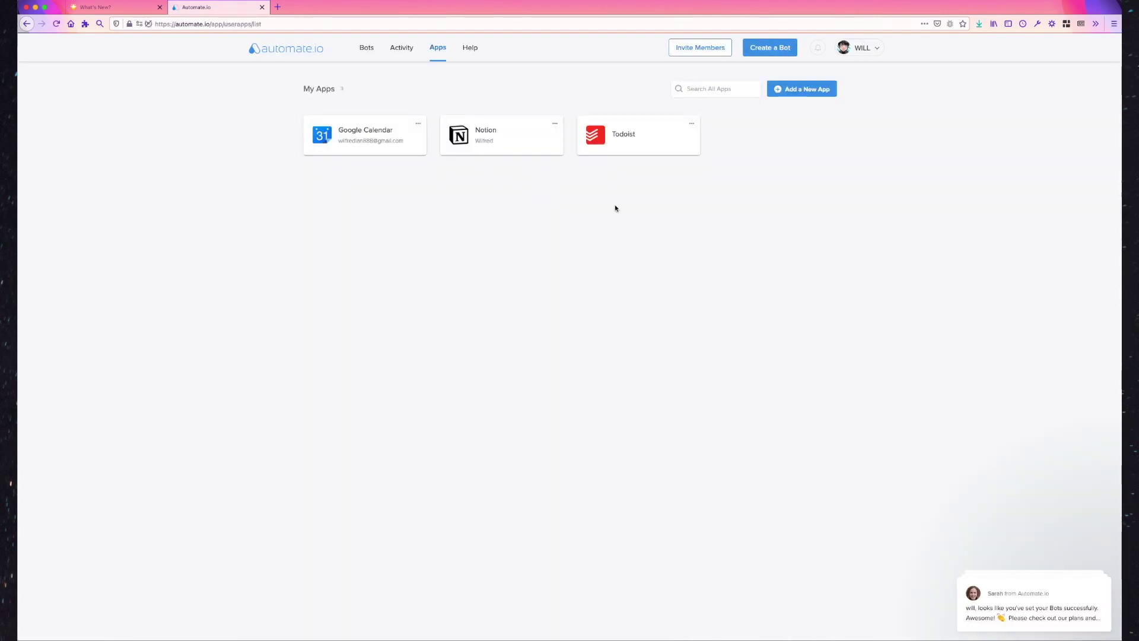
key(ctrl+Up)
Step: Add an inline table database via /database and place it beside the forest image
click(635, 262)
scroll(635, 261, down, 12)
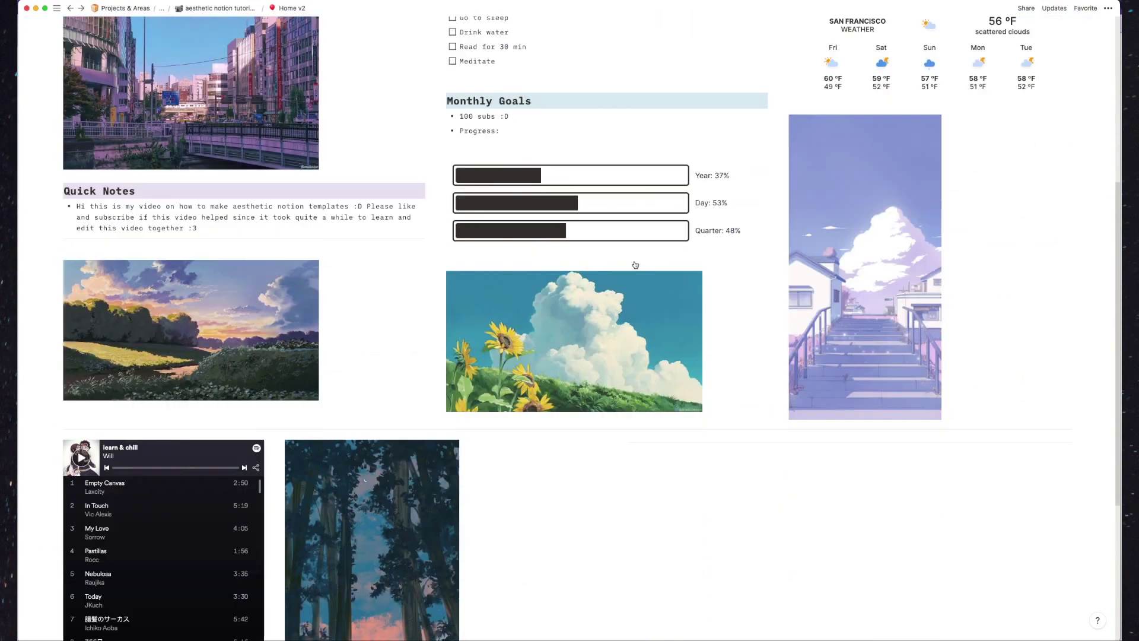
click(237, 454)
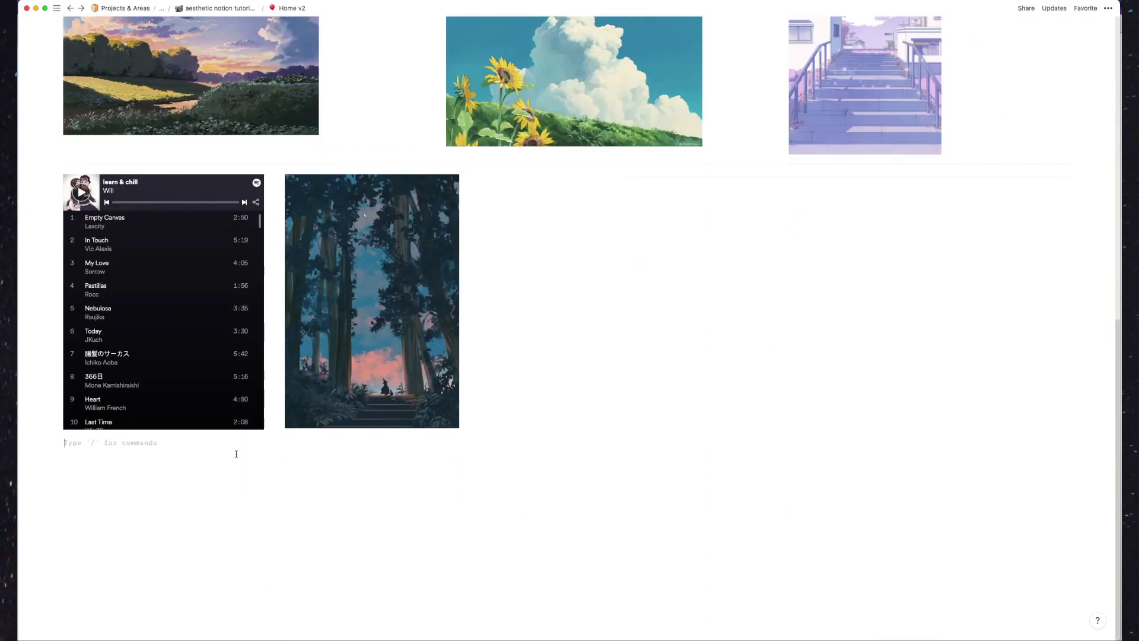
text(/database)
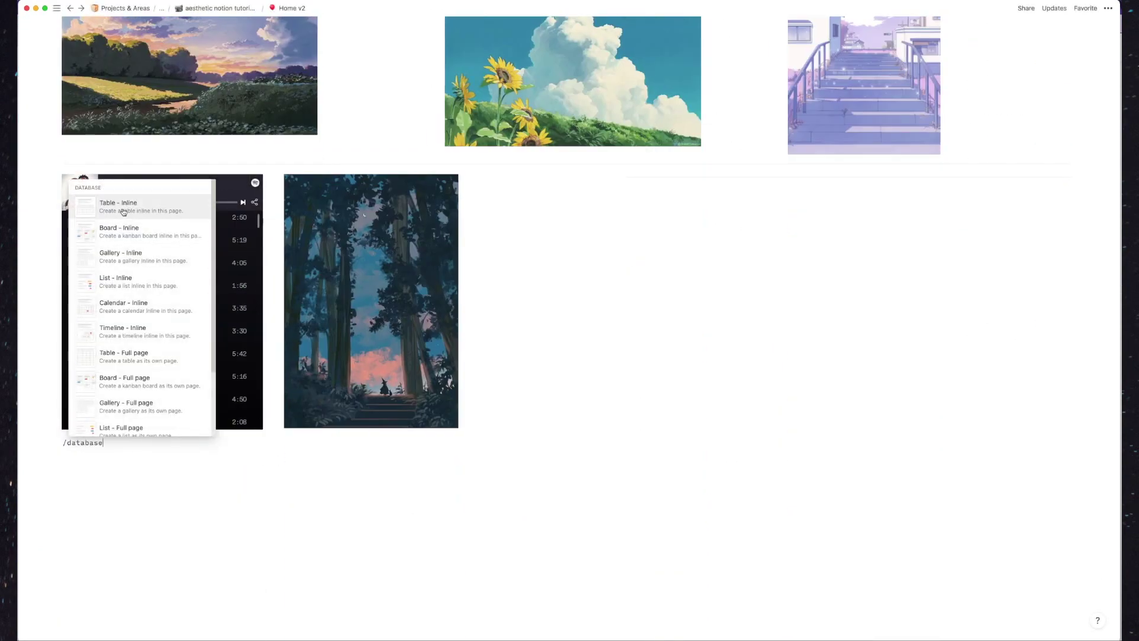
click(123, 212)
drag(57, 445, 694, 211)
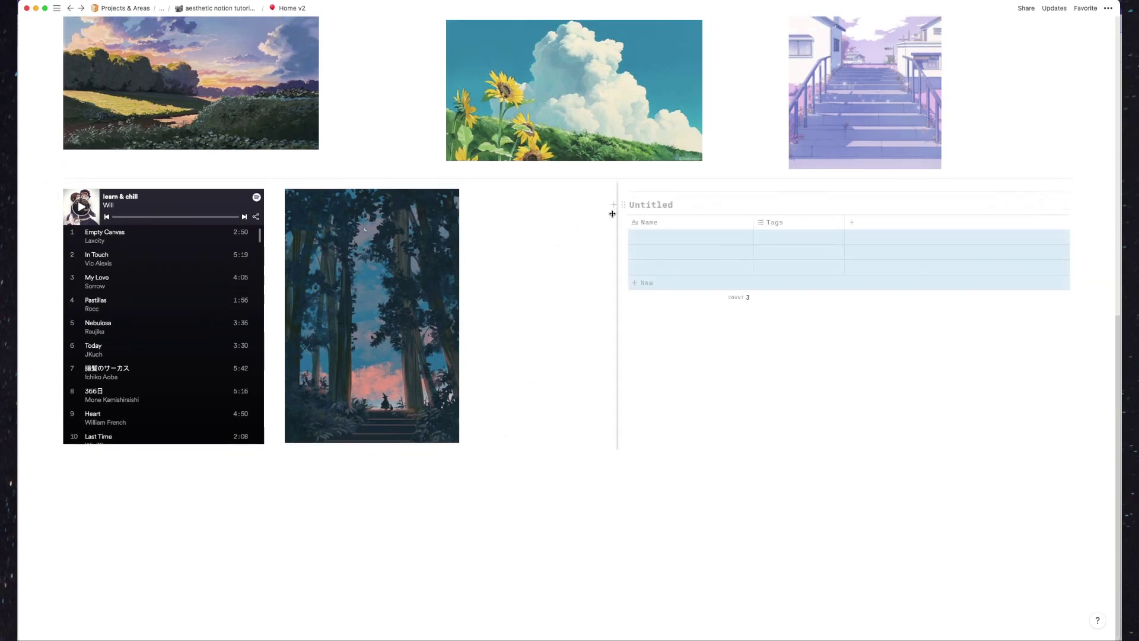
drag(612, 213, 481, 222)
Step: Title the new inline table 'To-Do Test DB'
scroll(650, 267, up, 2)
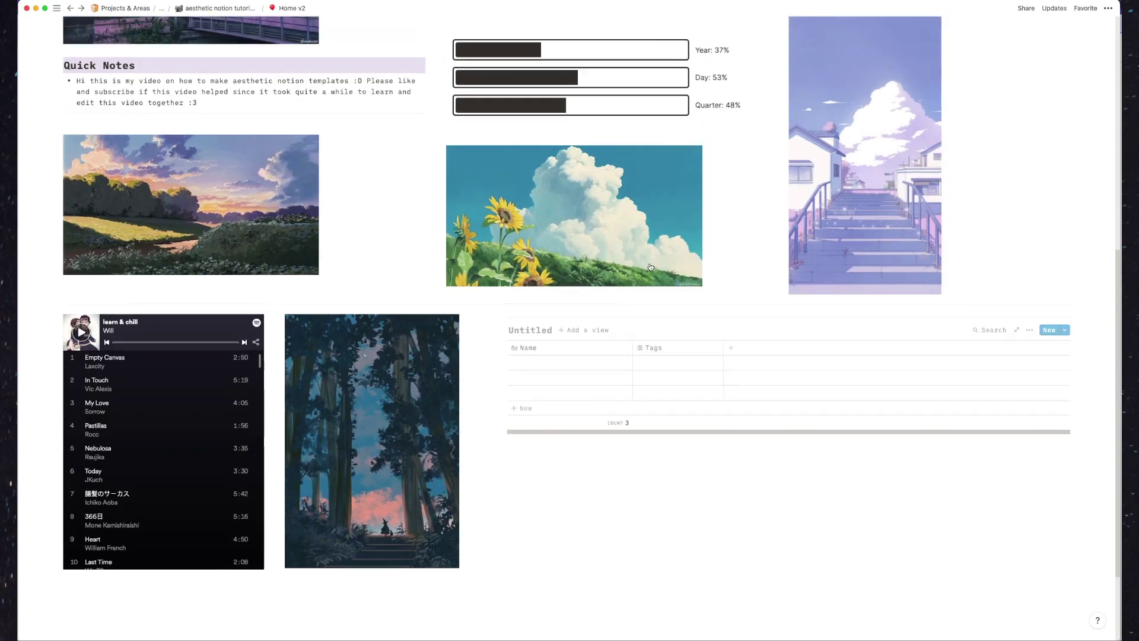
scroll(651, 267, up, 10)
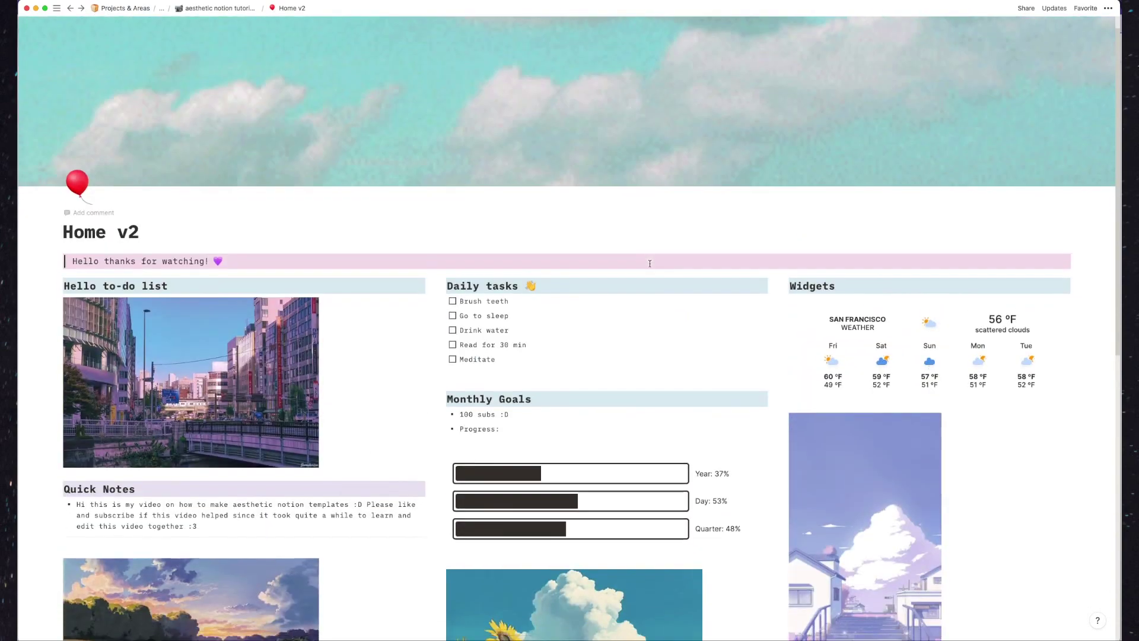
scroll(649, 264, down, 3)
scroll(649, 263, down, 1)
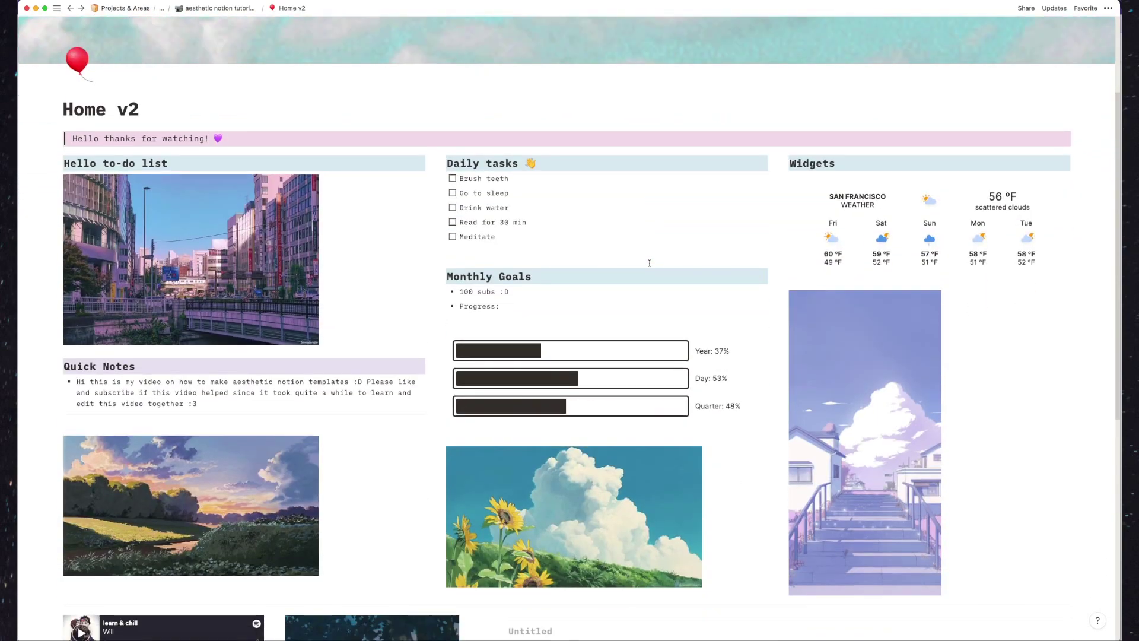
scroll(649, 263, down, 12)
click(527, 238)
text(To-Do Test DB)
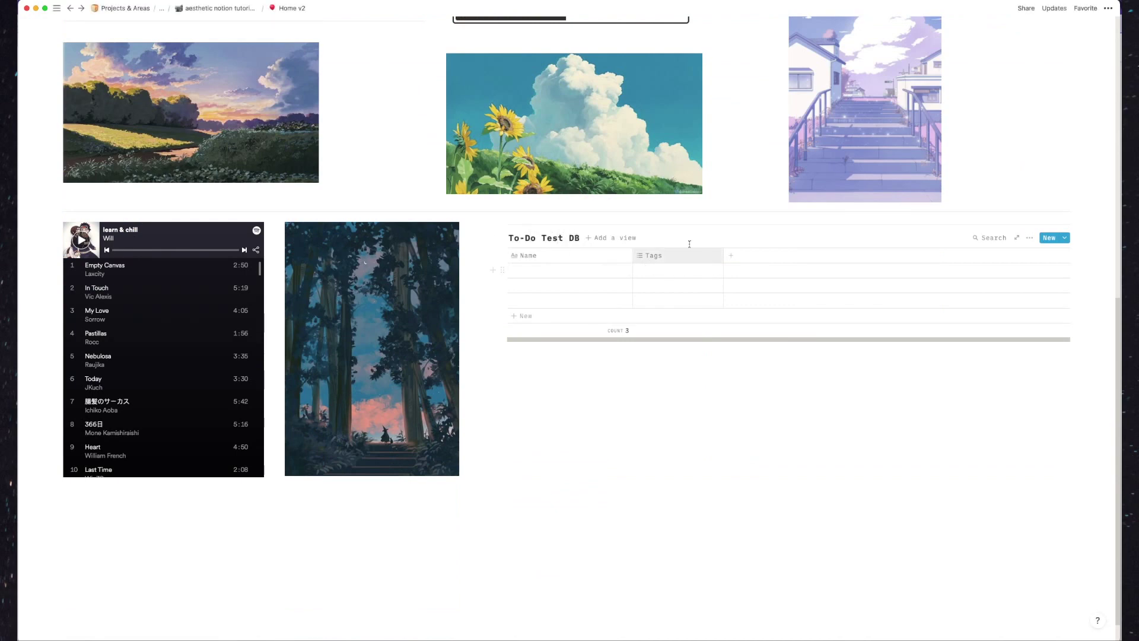
Step: Add a created-time property named Created At and a date property named Date
click(739, 256)
mouse_move(737, 305)
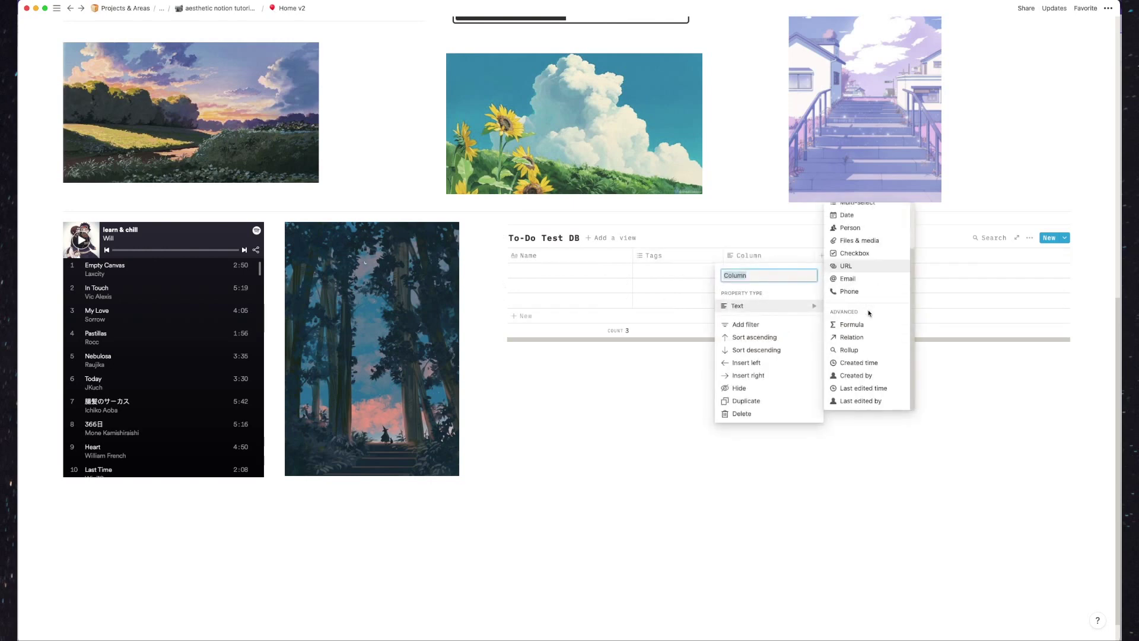
click(859, 363)
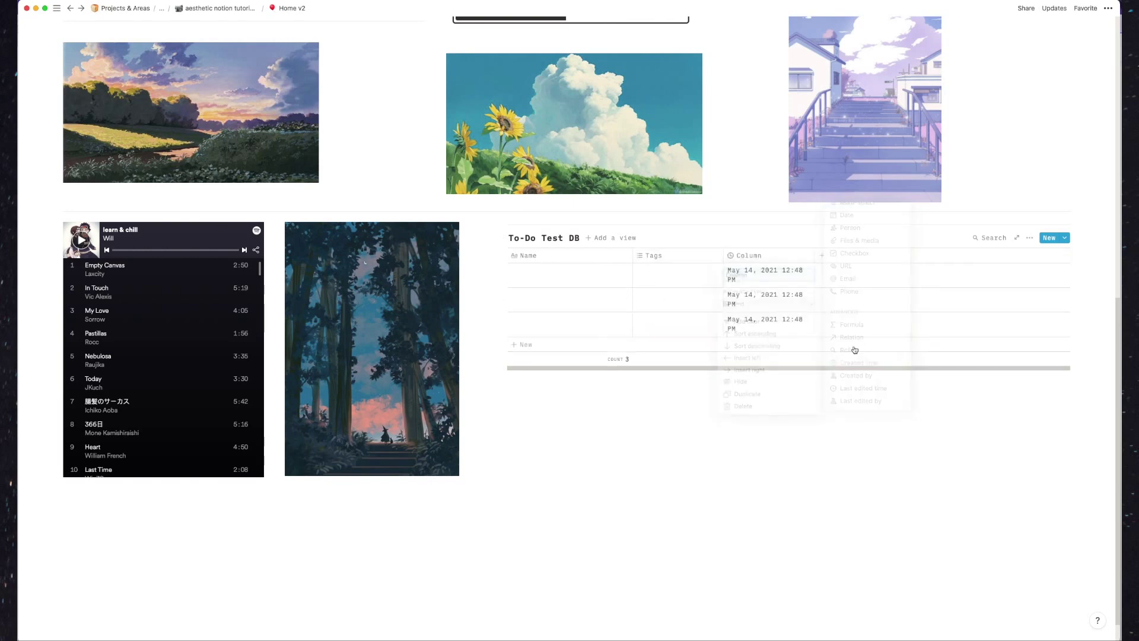
click(825, 255)
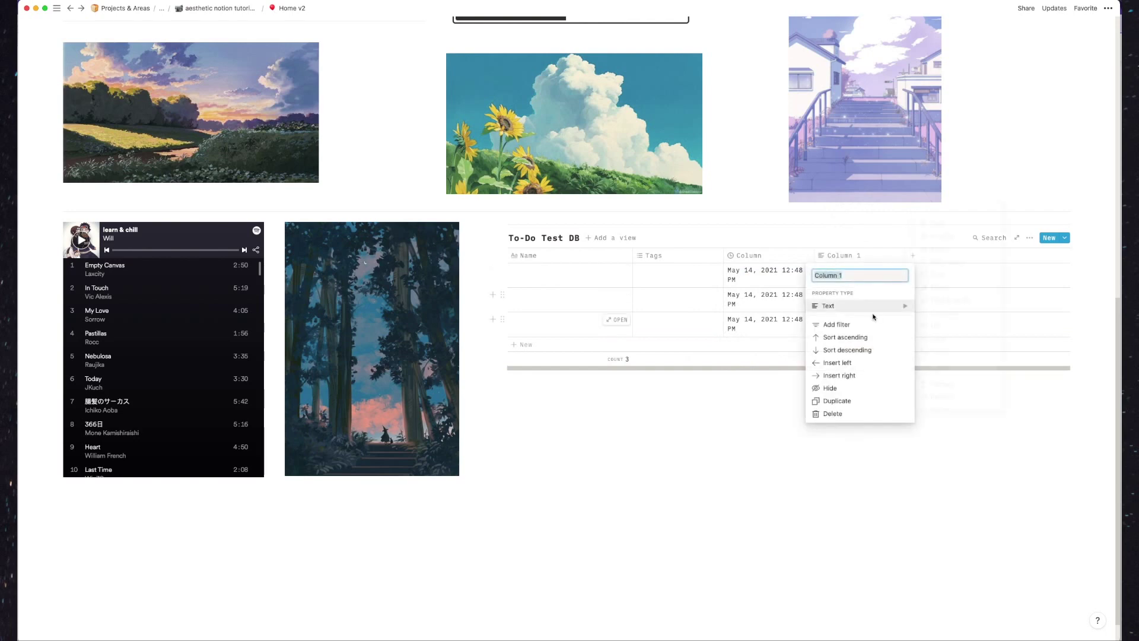
mouse_move(871, 306)
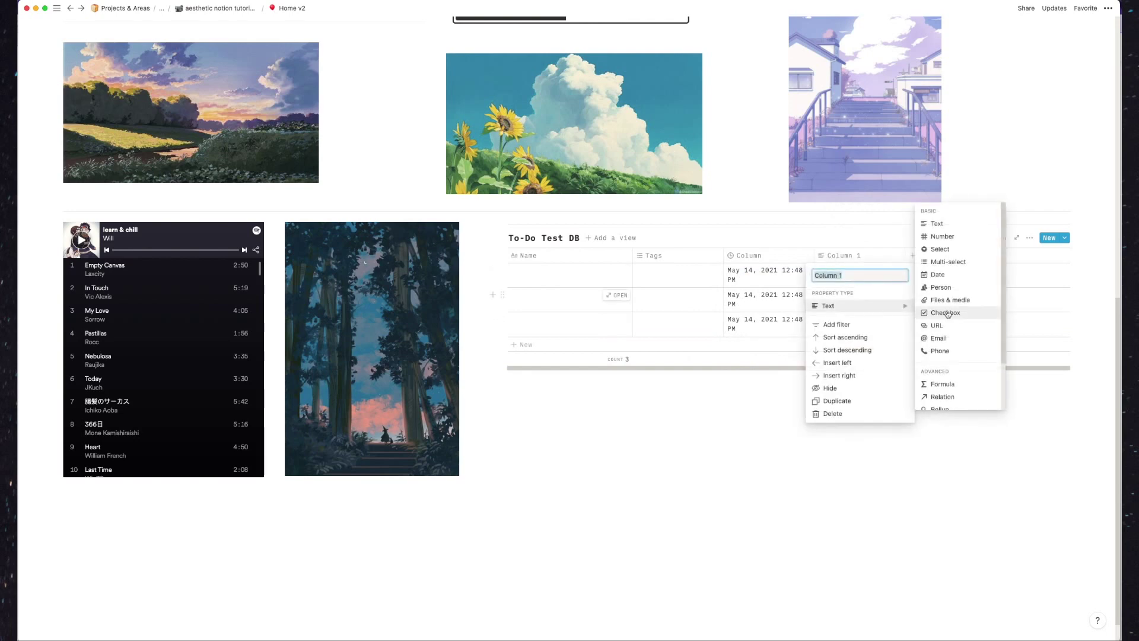
click(948, 274)
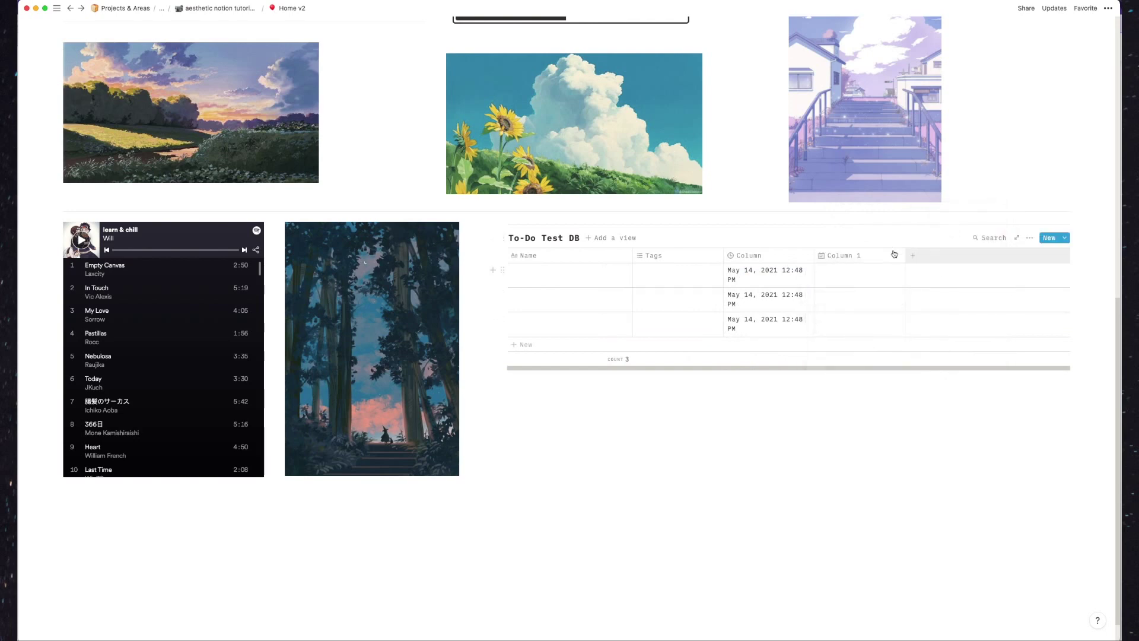
click(854, 259)
text(Date)
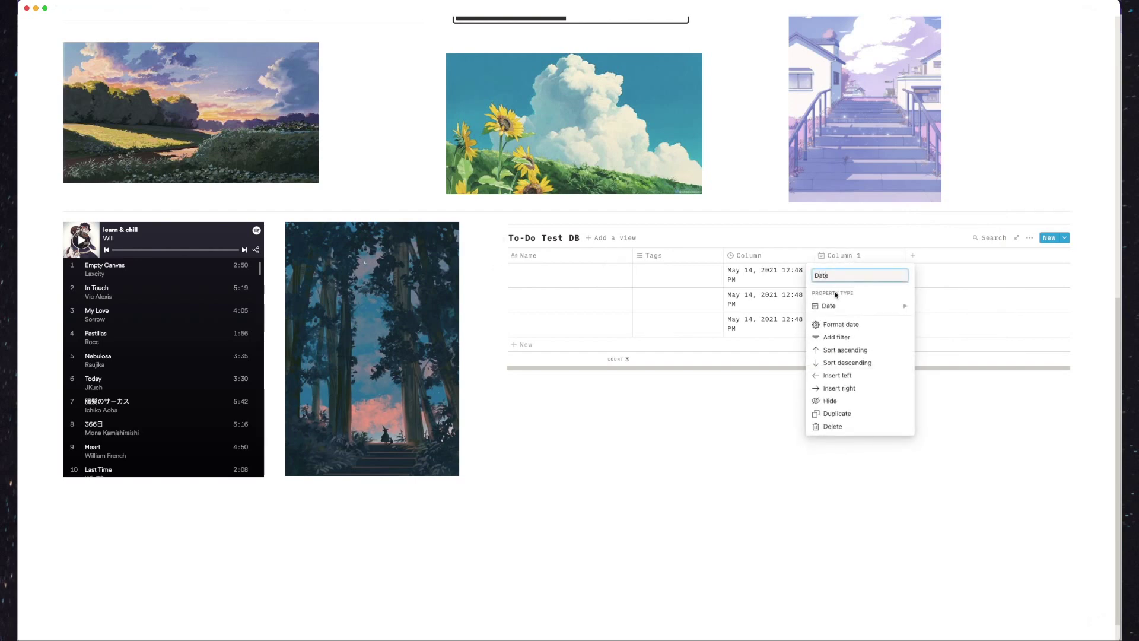
key(Return)
click(747, 255)
text(C)
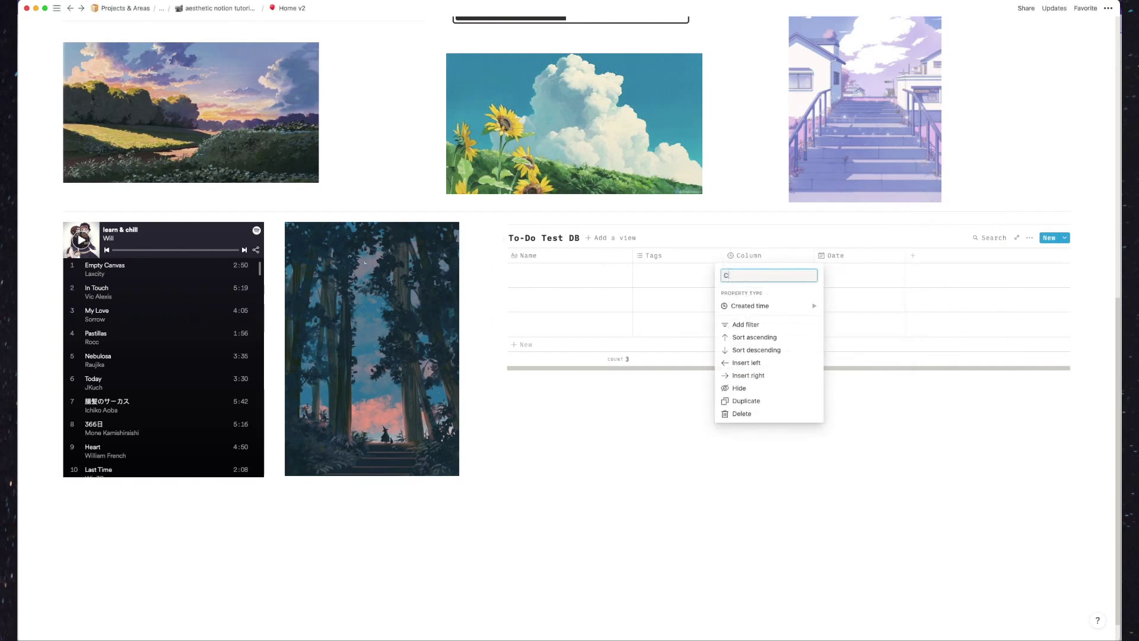
text(reated At)
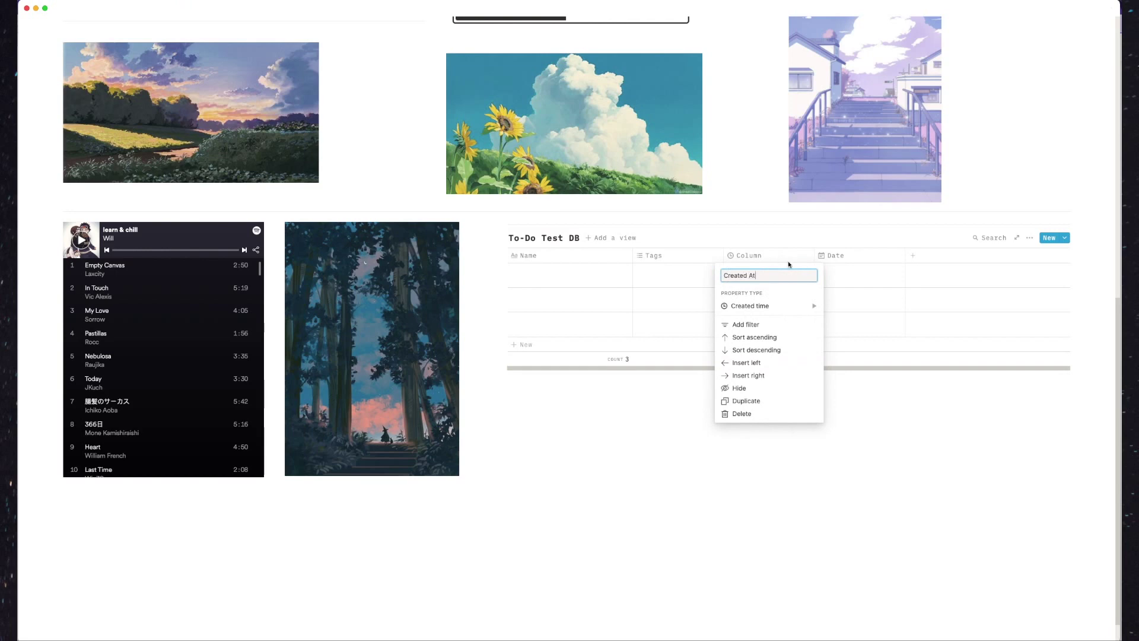
click(913, 255)
Step: Add a plain text property named Description
click(944, 257)
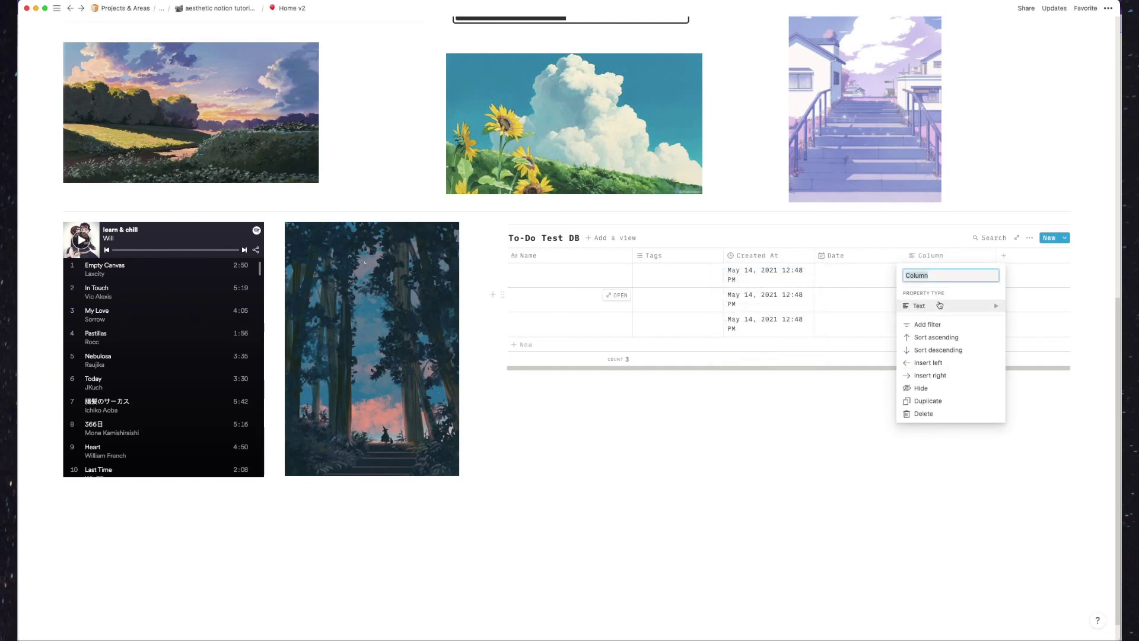
mouse_move(939, 305)
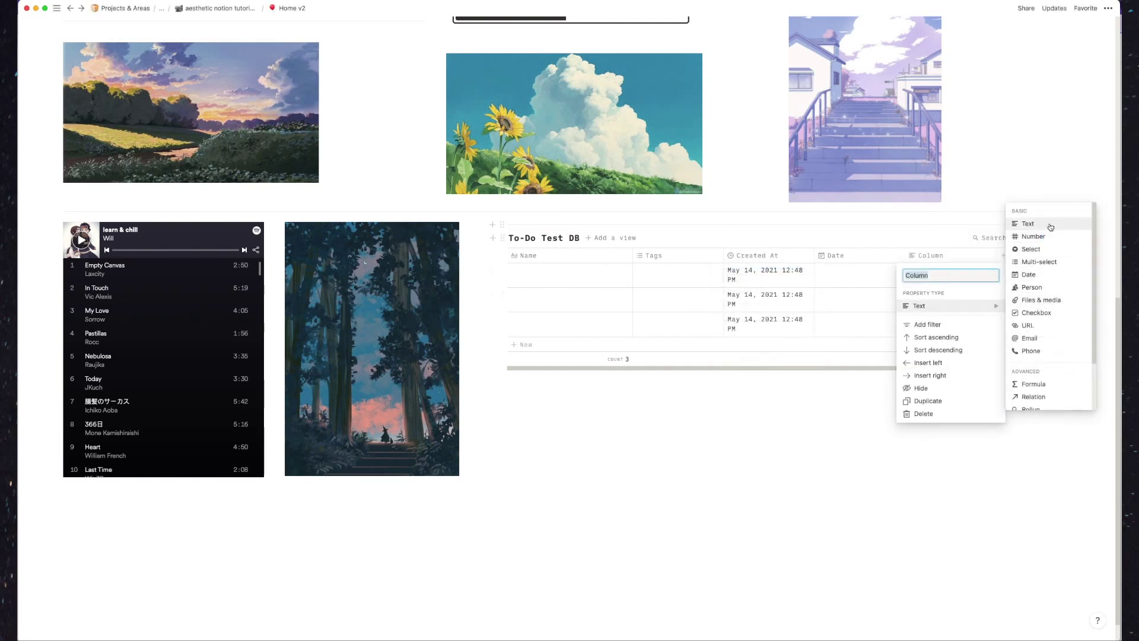
click(1050, 227)
click(946, 257)
text(D)
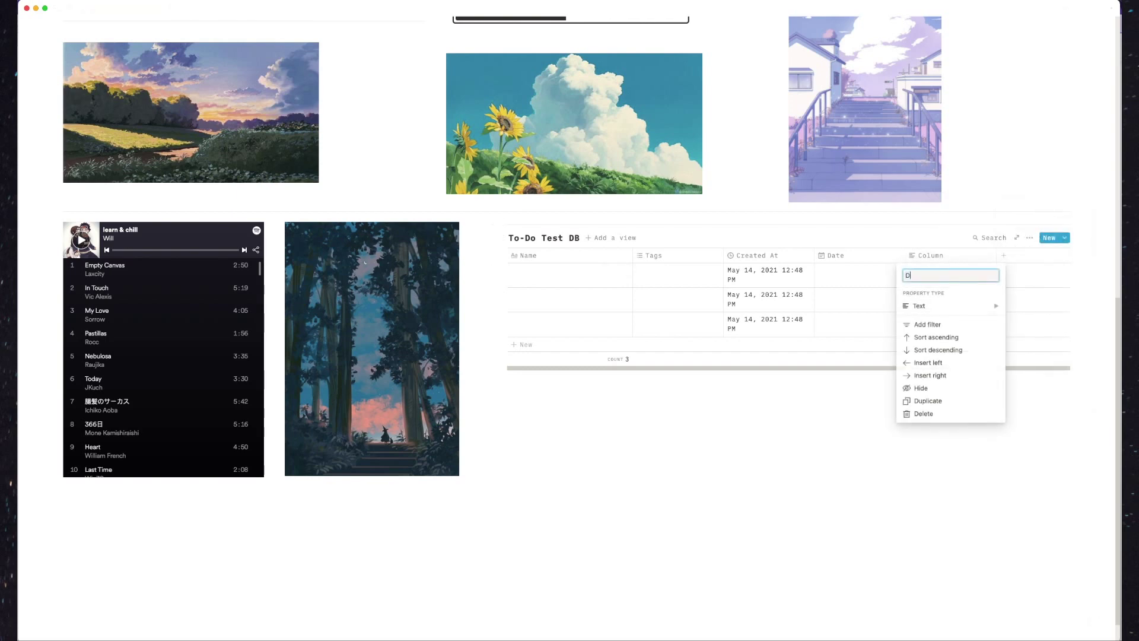
text(escription)
click(843, 341)
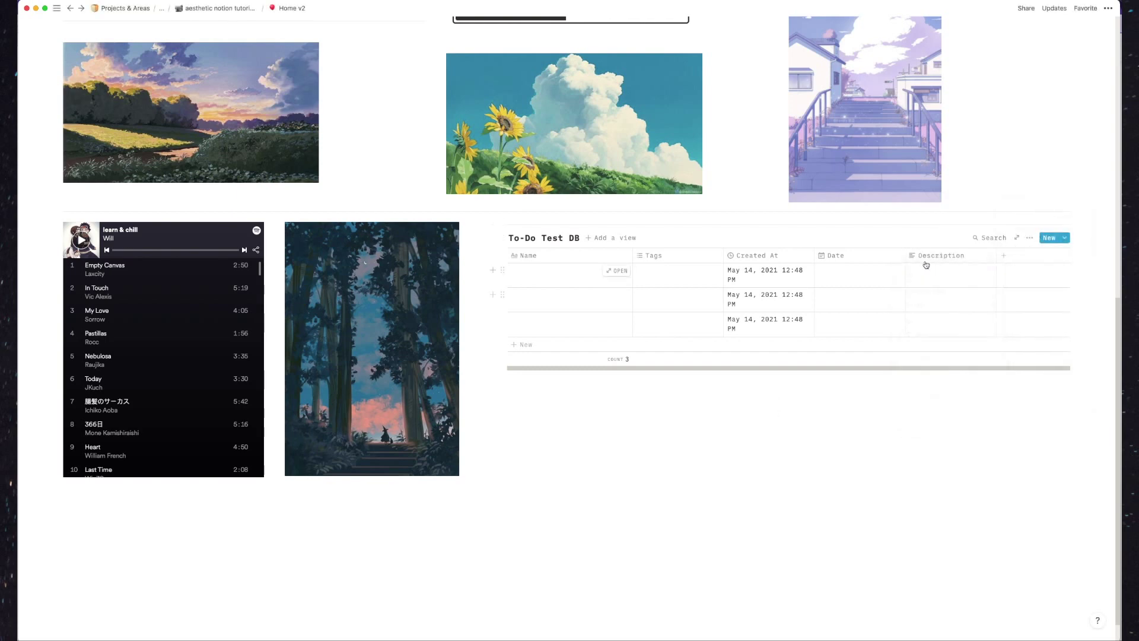
Step: Move Description right after Name and Tags to the far right
drag(943, 255, 665, 255)
drag(768, 255, 878, 265)
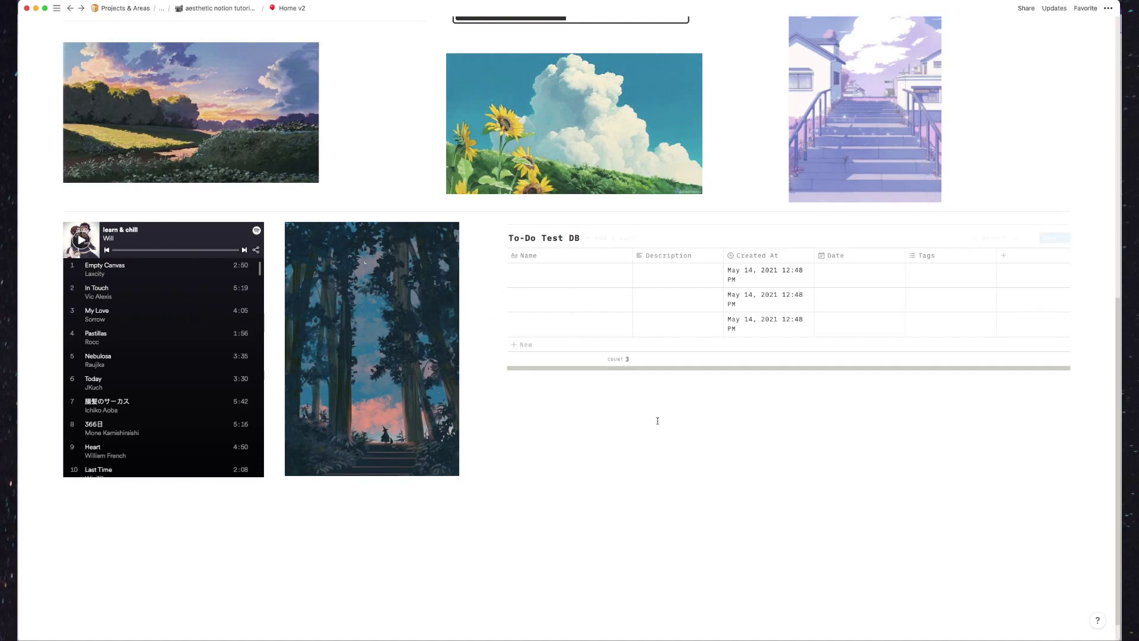
key(ctrl+Up)
Step: Back in Automate.io, create a new bot from the Bots page
click(920, 165)
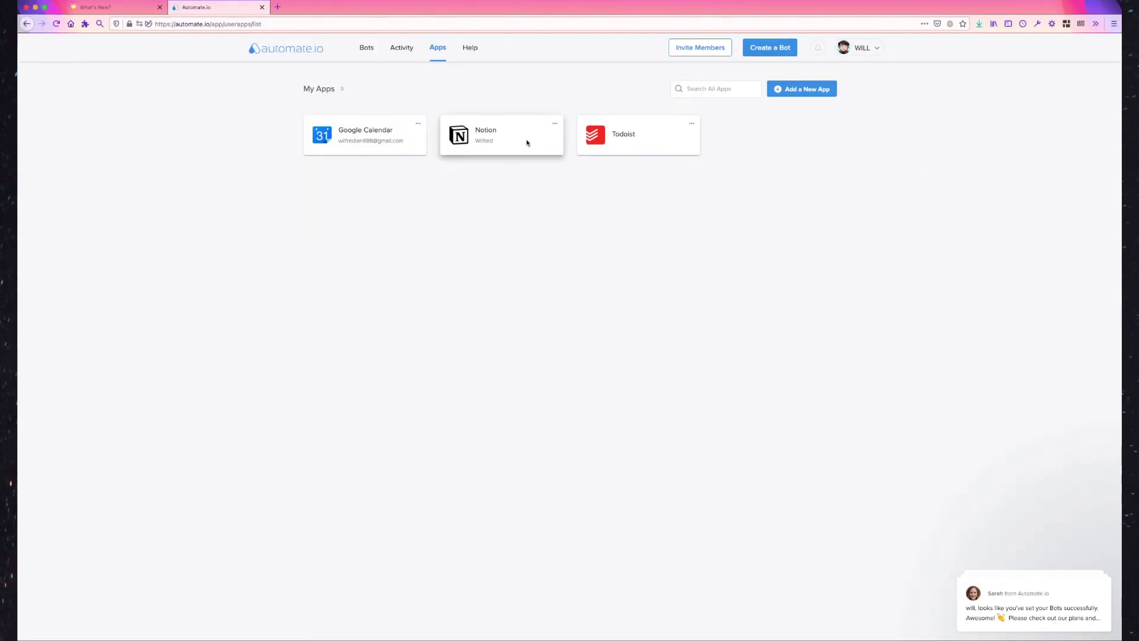
click(363, 47)
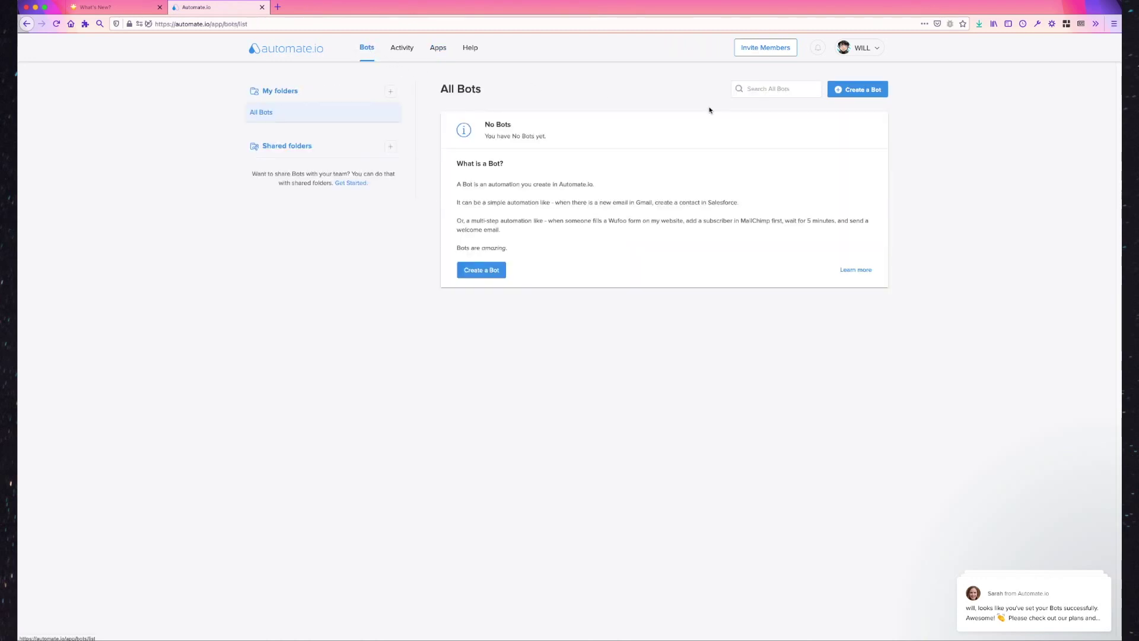
click(861, 92)
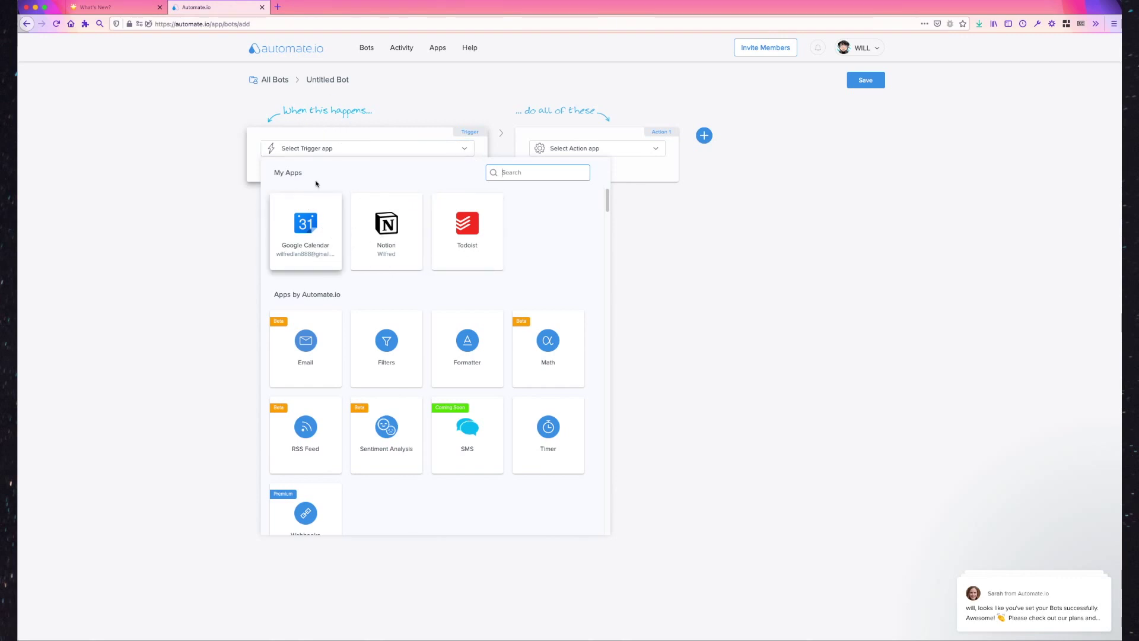
Step: Set the bot trigger to Google Calendar with the Event Added event
click(306, 235)
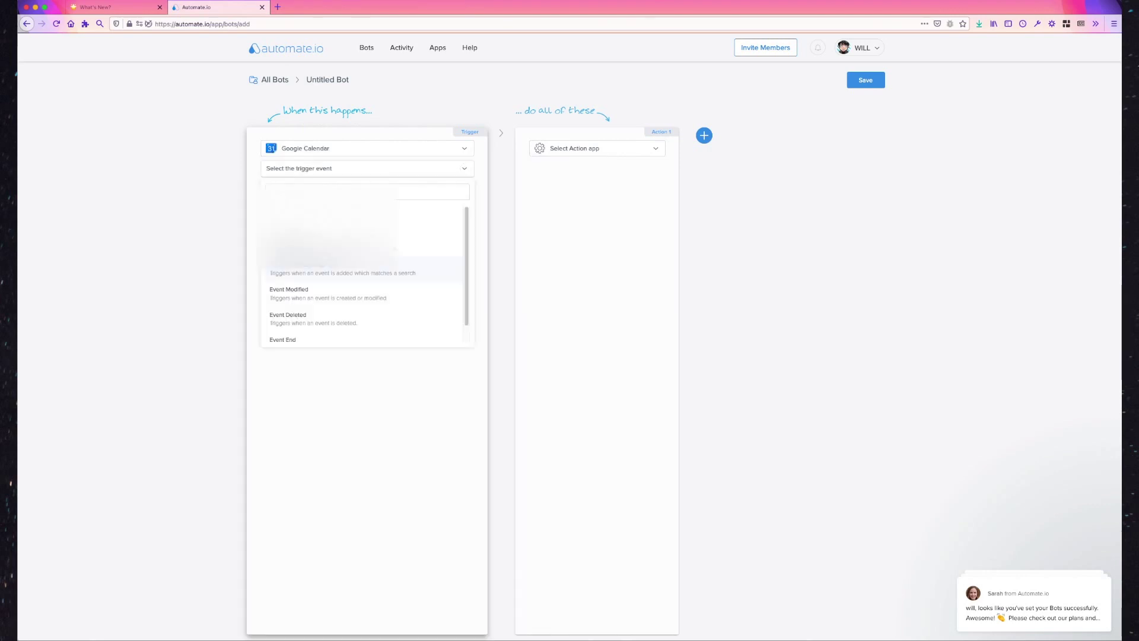
click(315, 221)
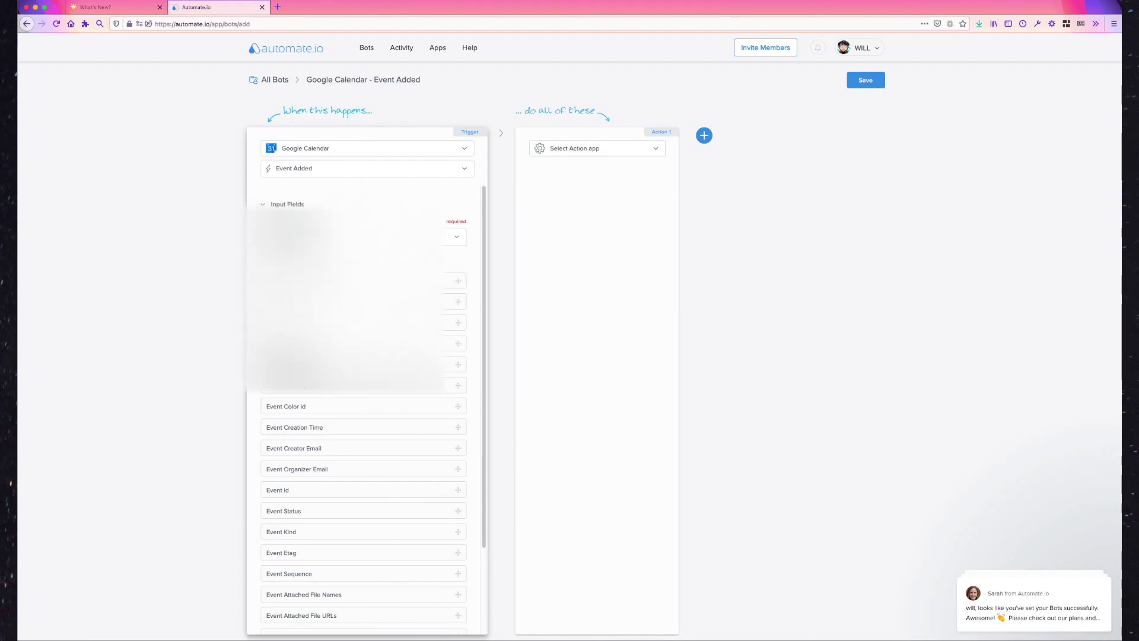
scroll(442, 366, down, 3)
scroll(442, 366, up, 3)
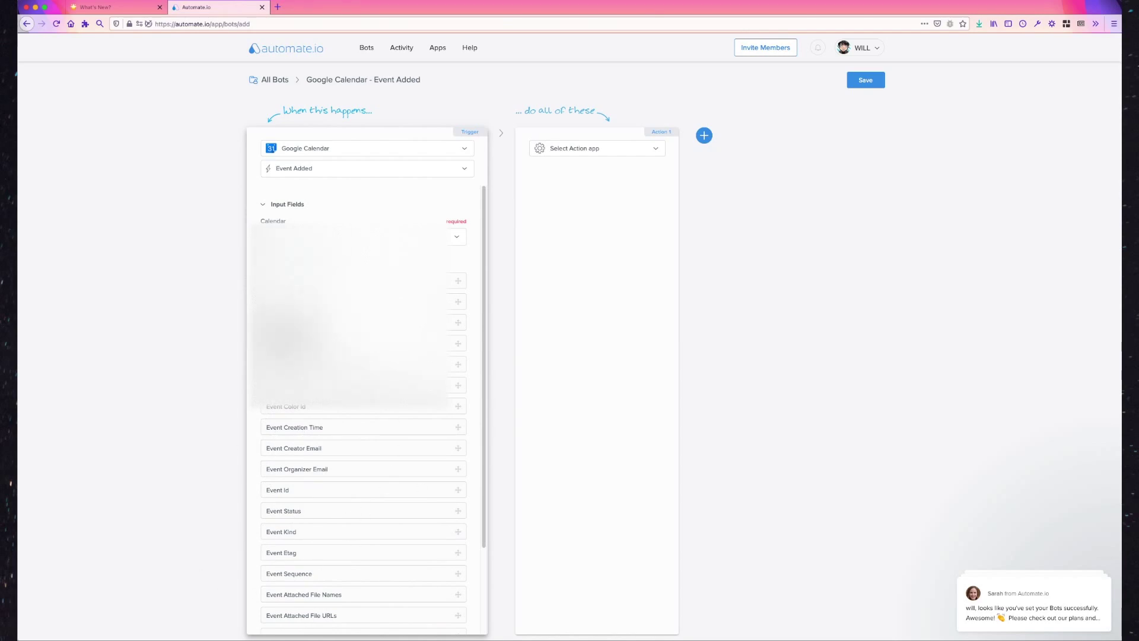
Step: Set the action app to Notion with the Add Item (Page) action
click(585, 149)
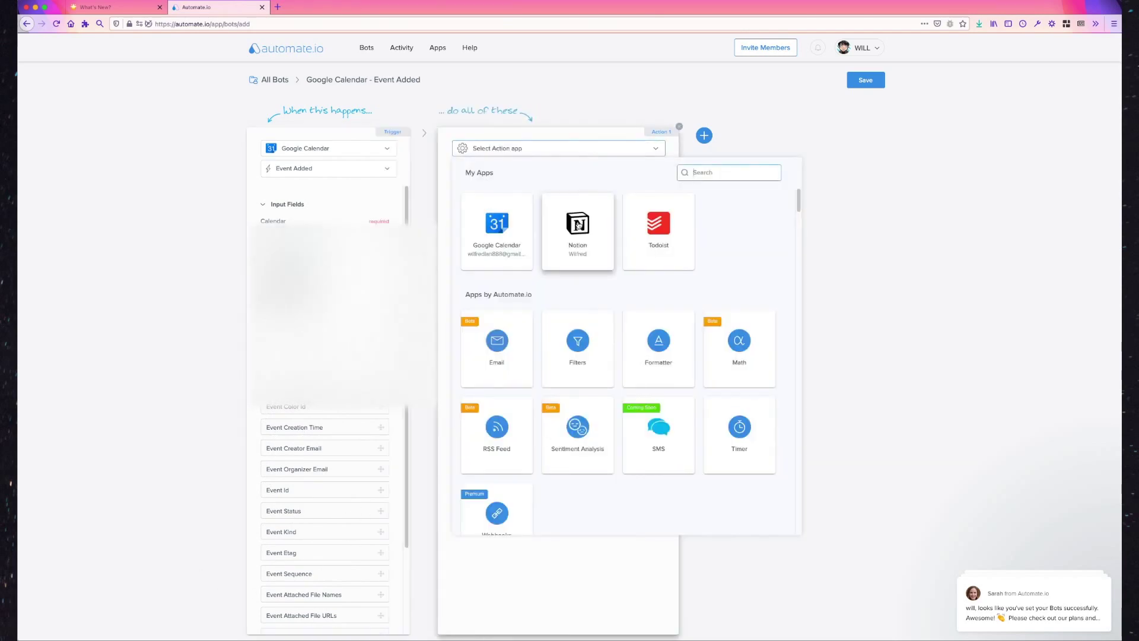
click(580, 229)
click(565, 170)
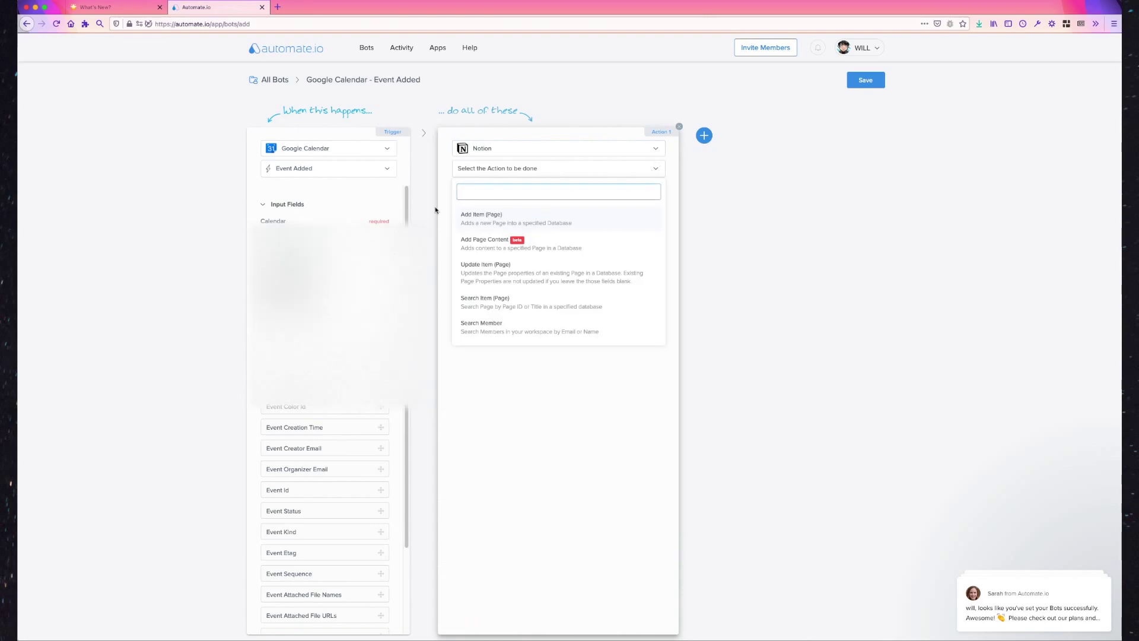
click(504, 219)
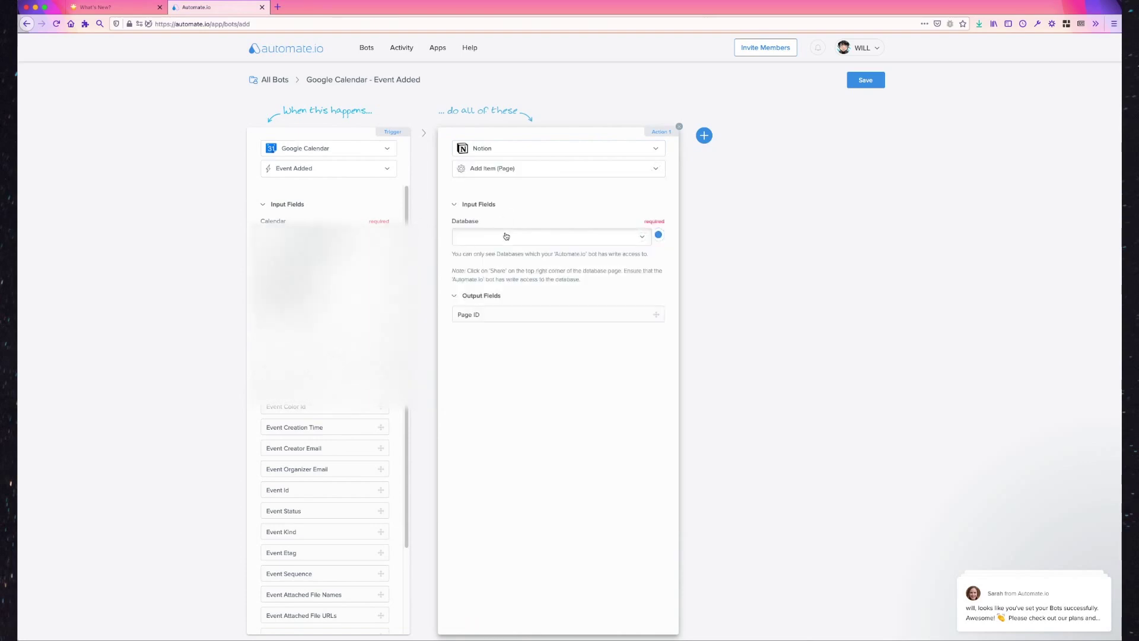
Step: Check the Notion Database list, which offers only one database, before returning to Notion
click(506, 237)
click(504, 315)
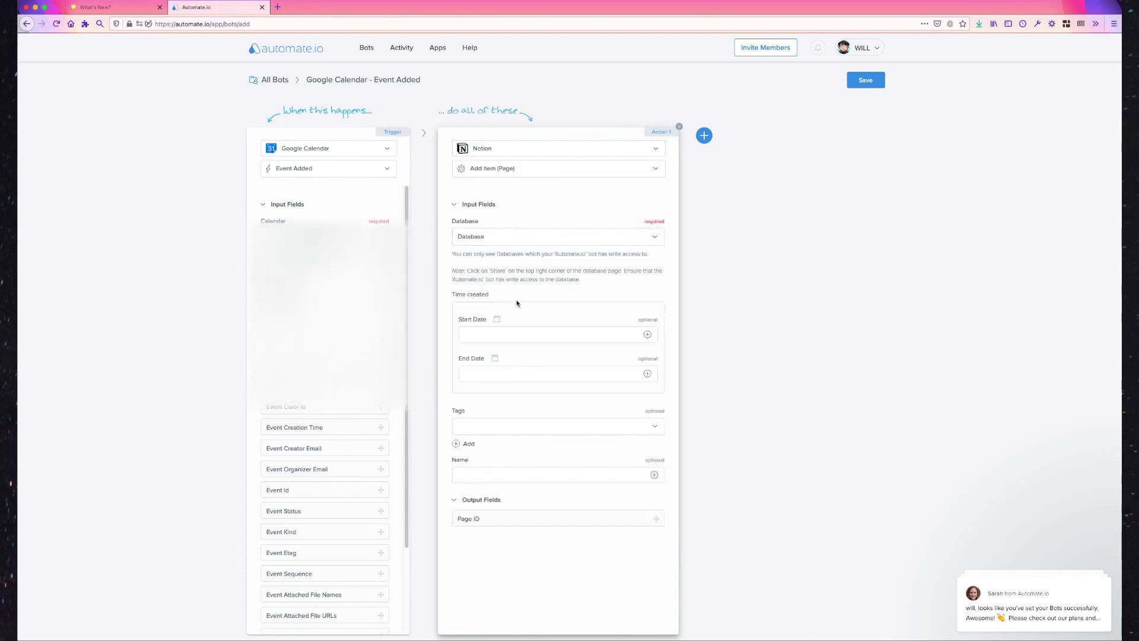
click(520, 237)
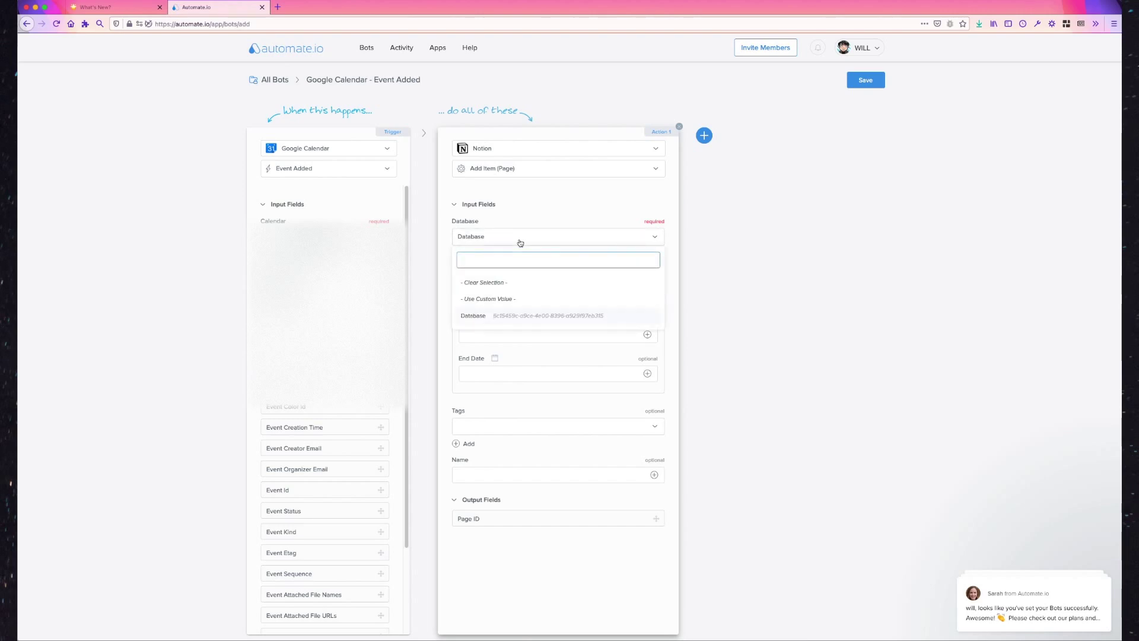
click(521, 238)
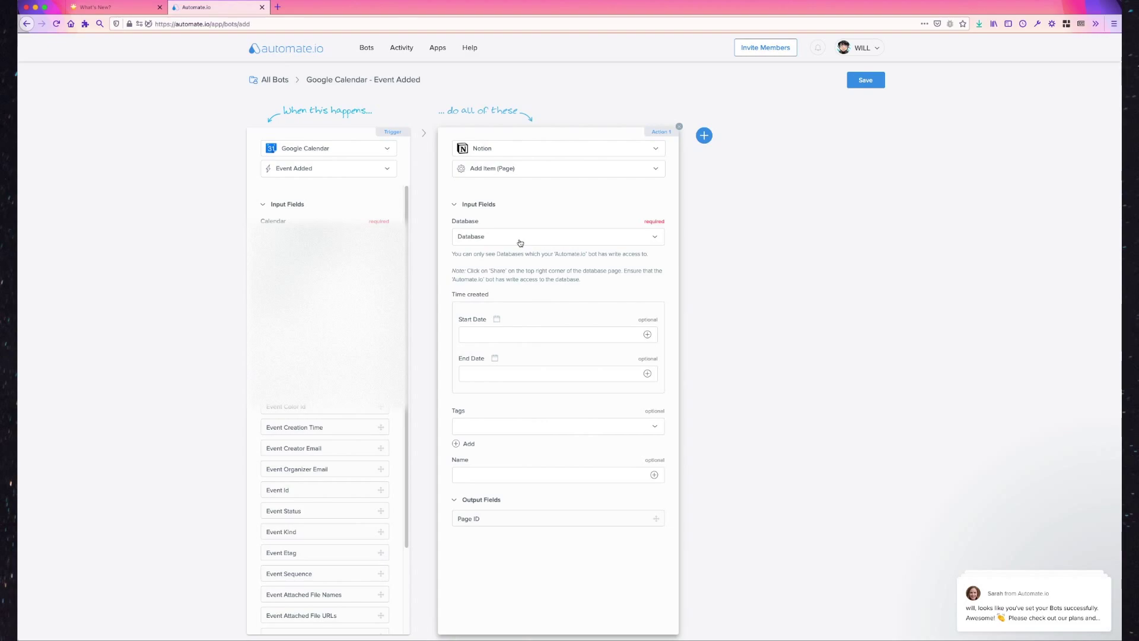
key(ctrl+Up)
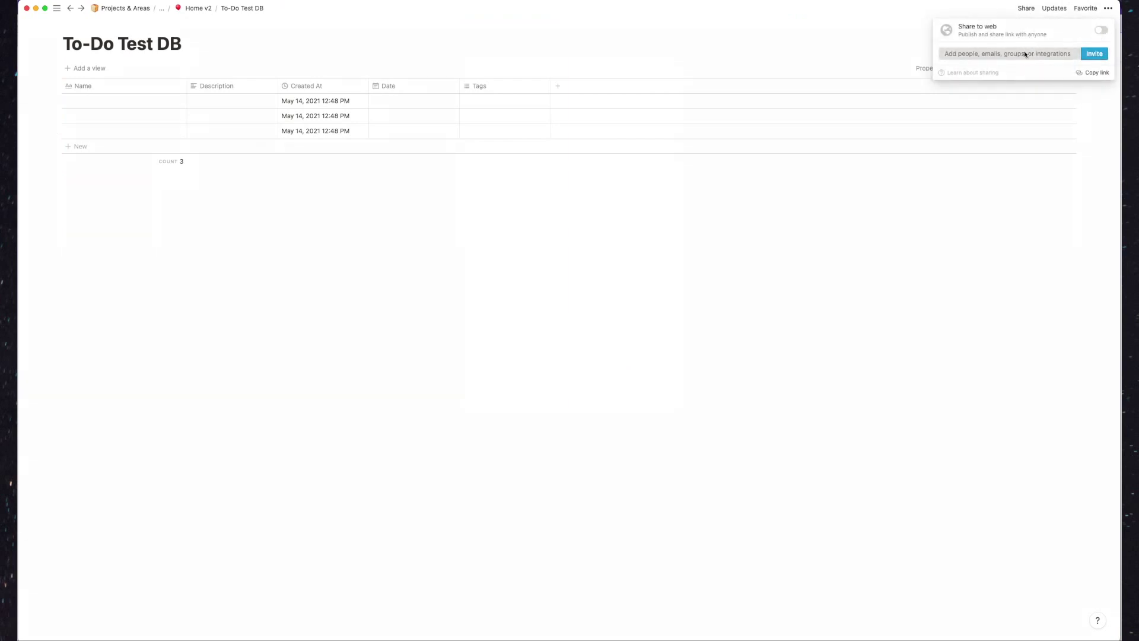
Step: Invite the Automate.io integration to To-Do Test DB with Can edit access
click(1024, 53)
click(586, 106)
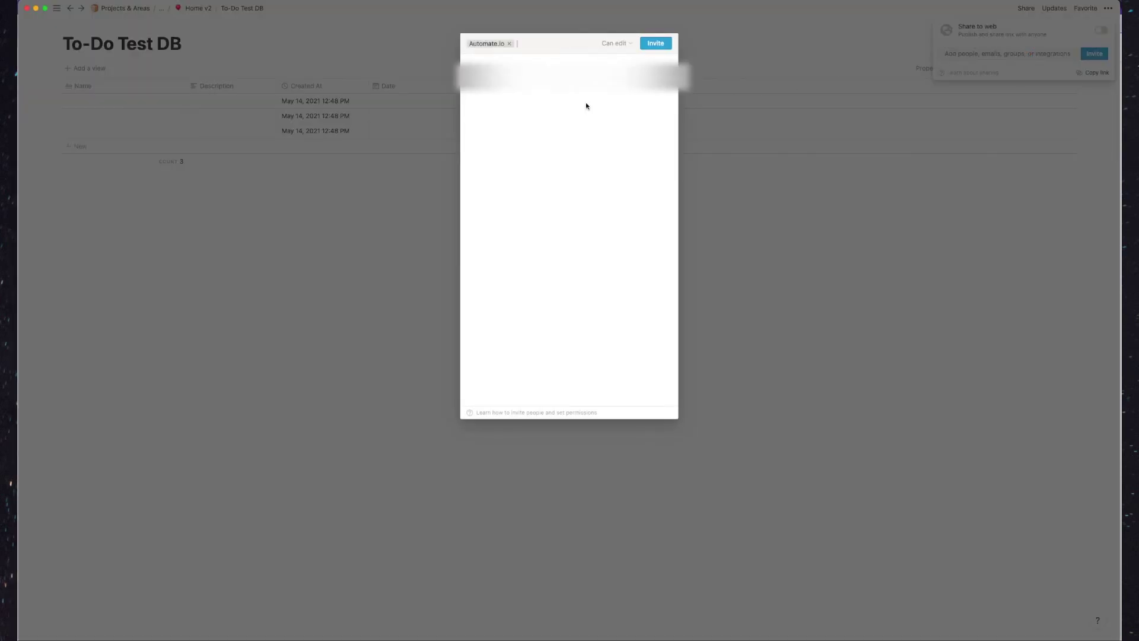
click(656, 43)
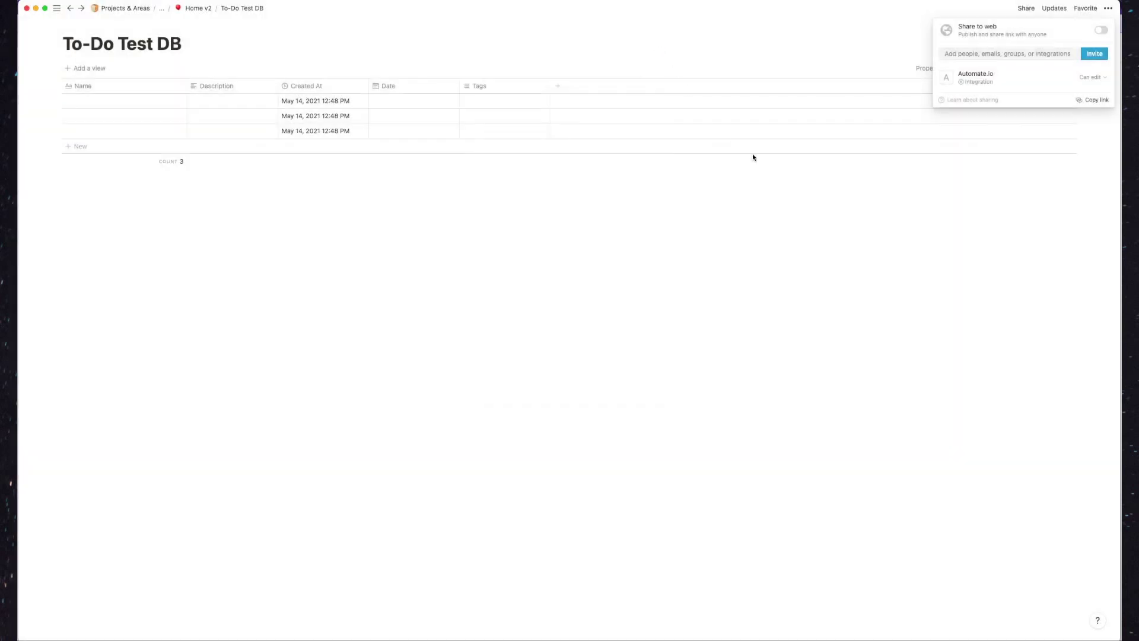
click(1091, 77)
click(656, 185)
key(ctrl+Up)
click(801, 234)
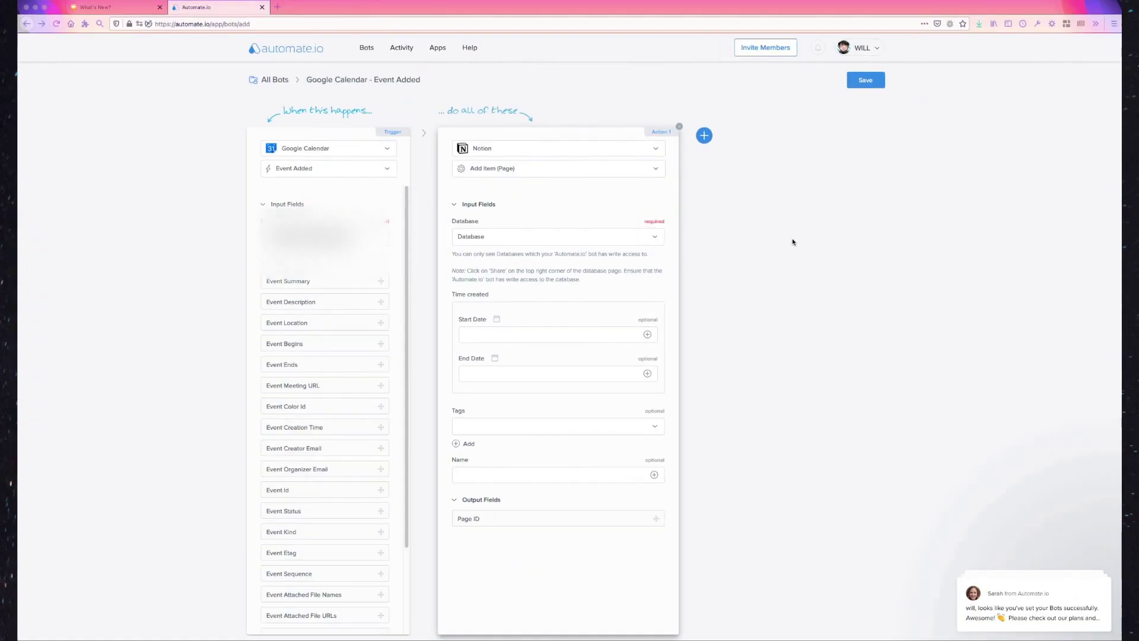
Step: Reselect Notion's Add Item (Page) to refresh databases and choose To-Do Test DB
click(520, 238)
click(678, 263)
click(618, 243)
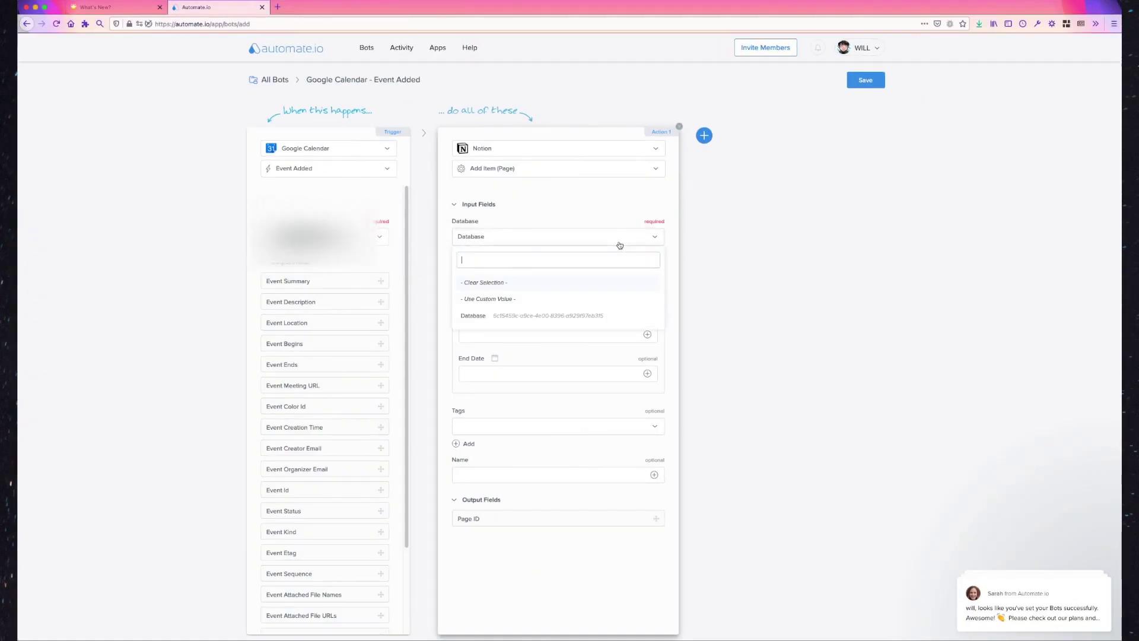
click(578, 297)
click(546, 239)
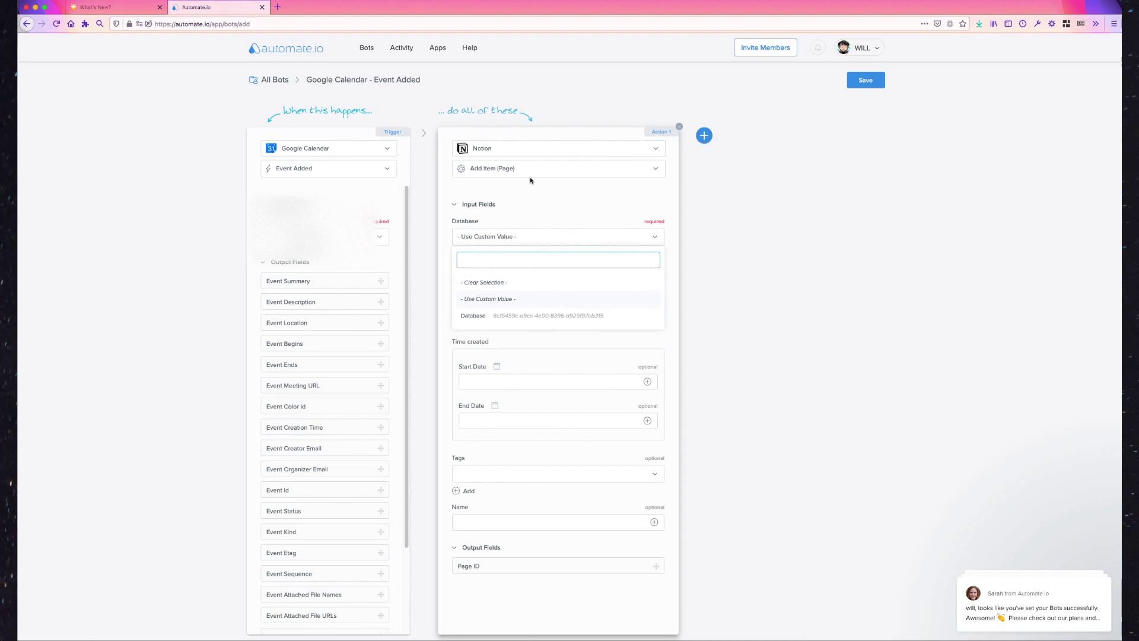
click(512, 152)
click(587, 226)
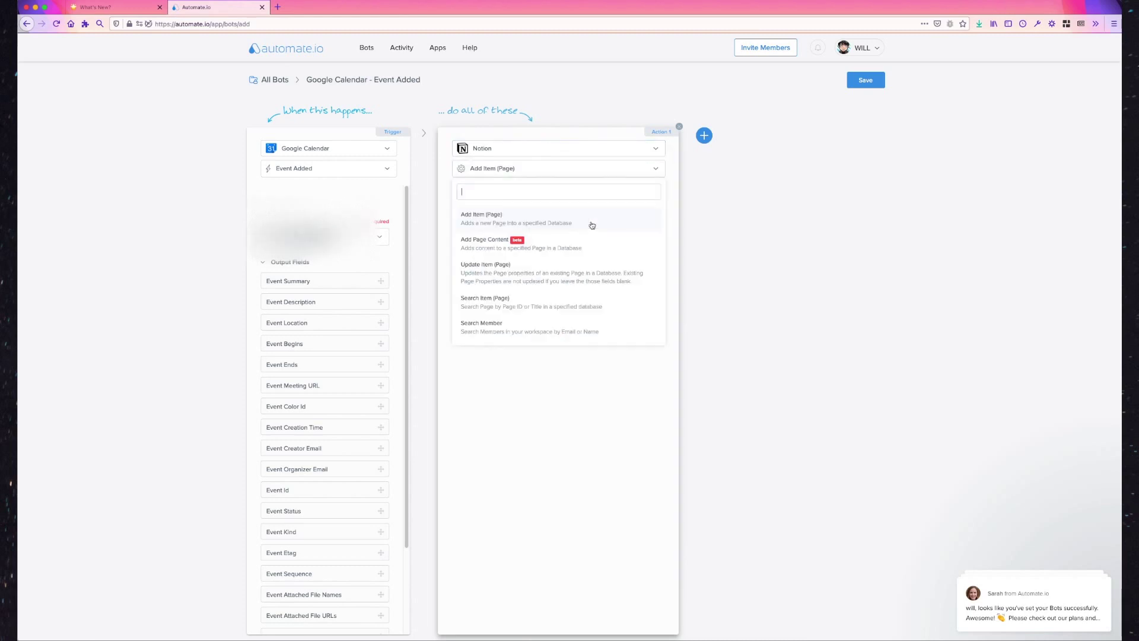
click(487, 223)
click(520, 240)
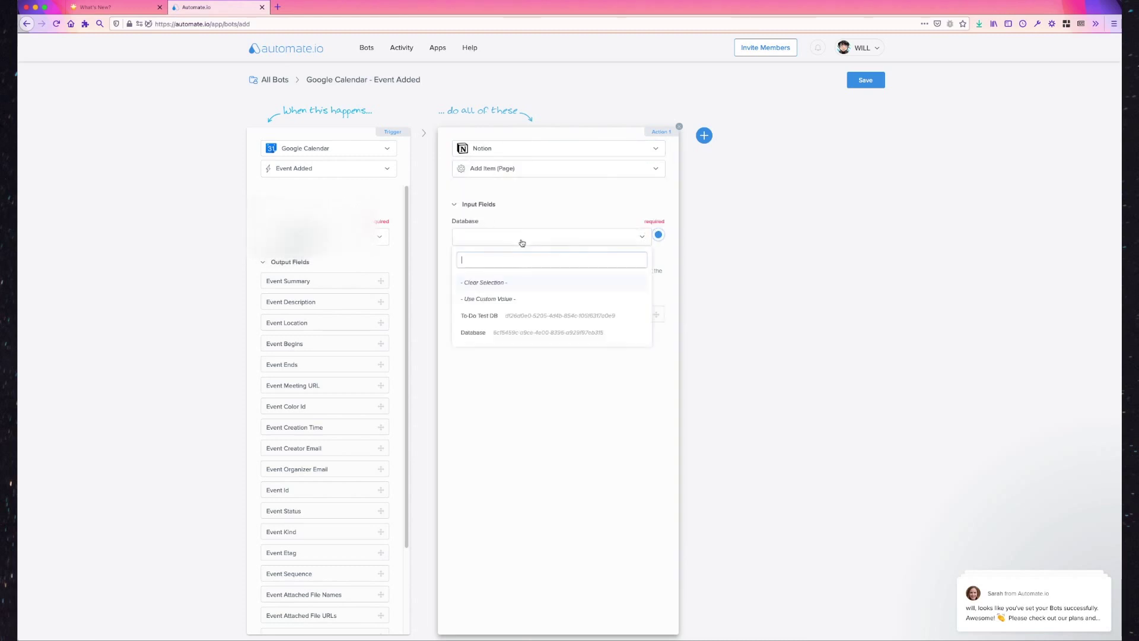
click(515, 317)
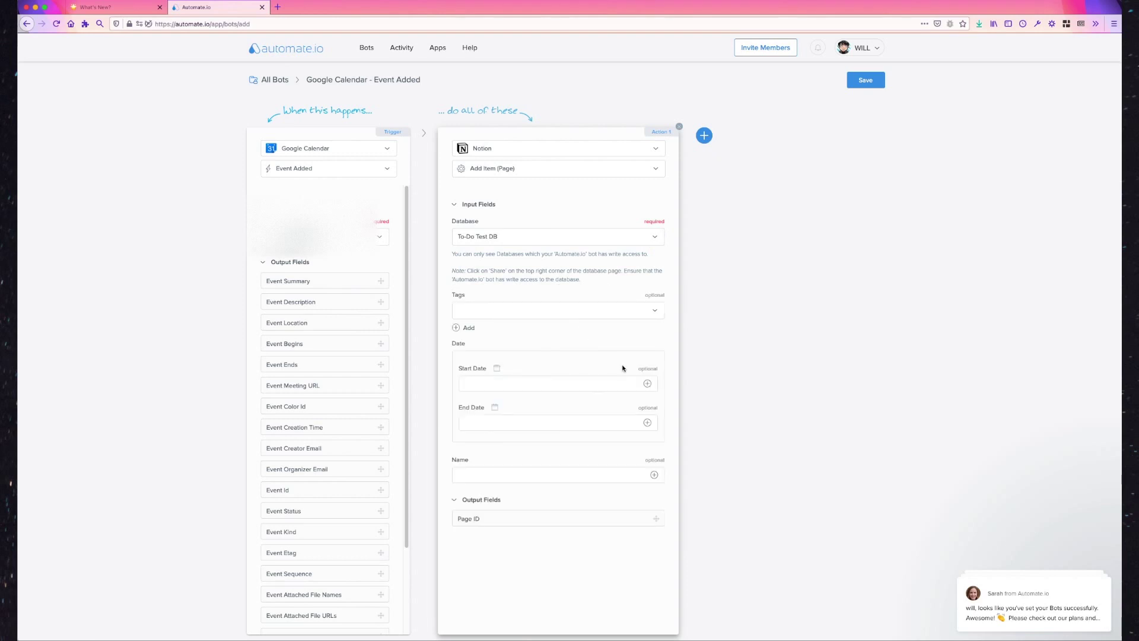
Step: Map Event Begins to start date, Event Ends to end date, Event Summary to Name
click(563, 382)
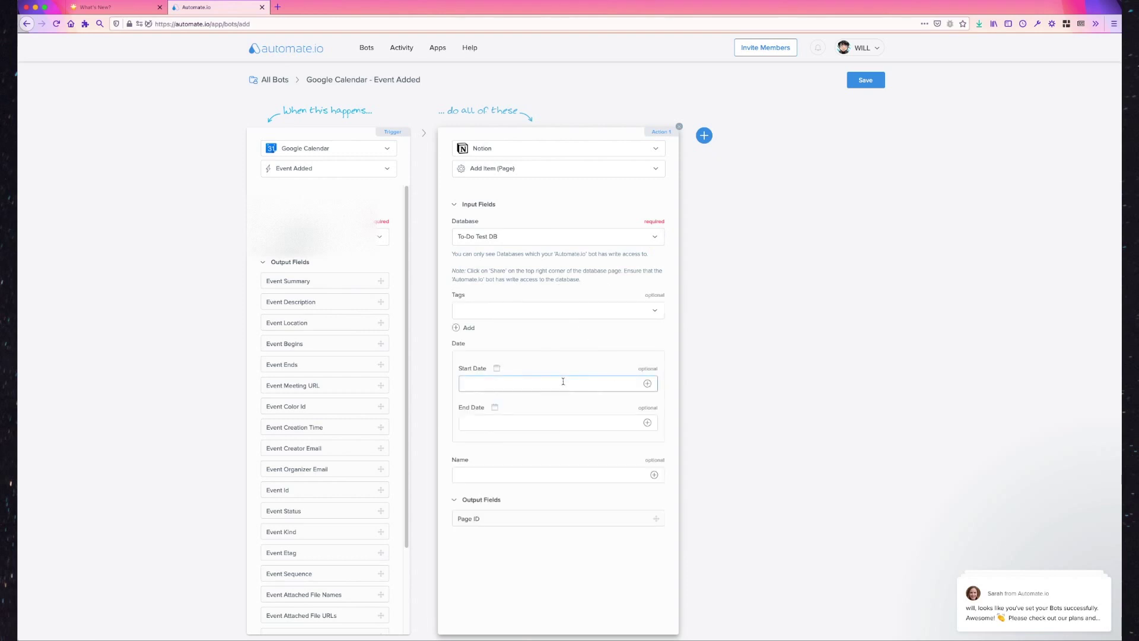
click(647, 383)
click(525, 478)
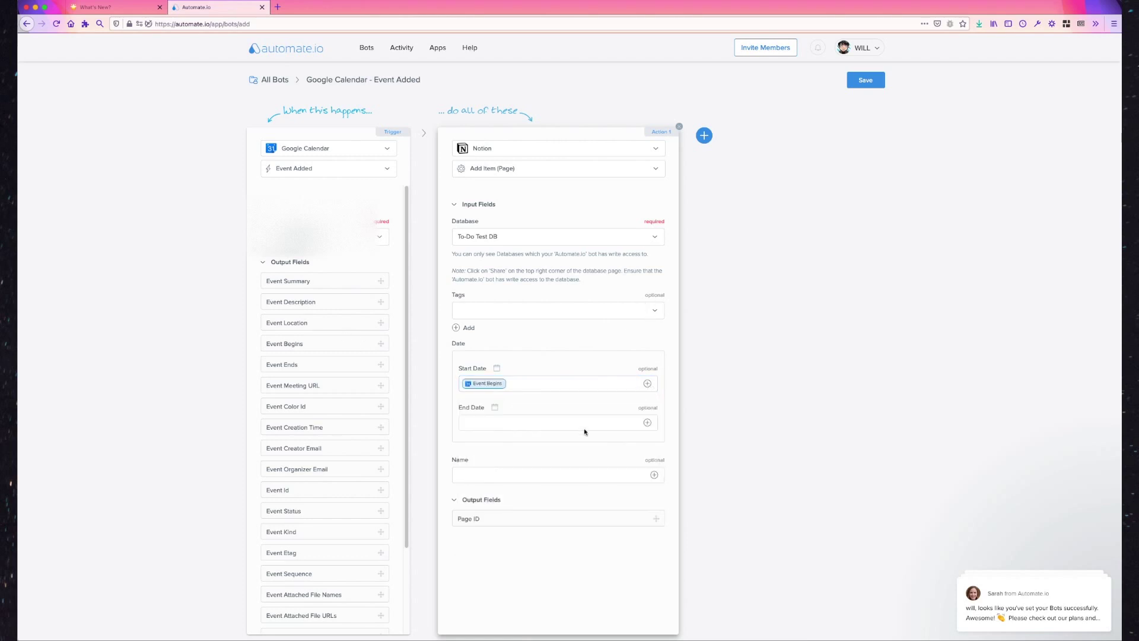
click(647, 423)
click(520, 539)
click(544, 479)
click(654, 475)
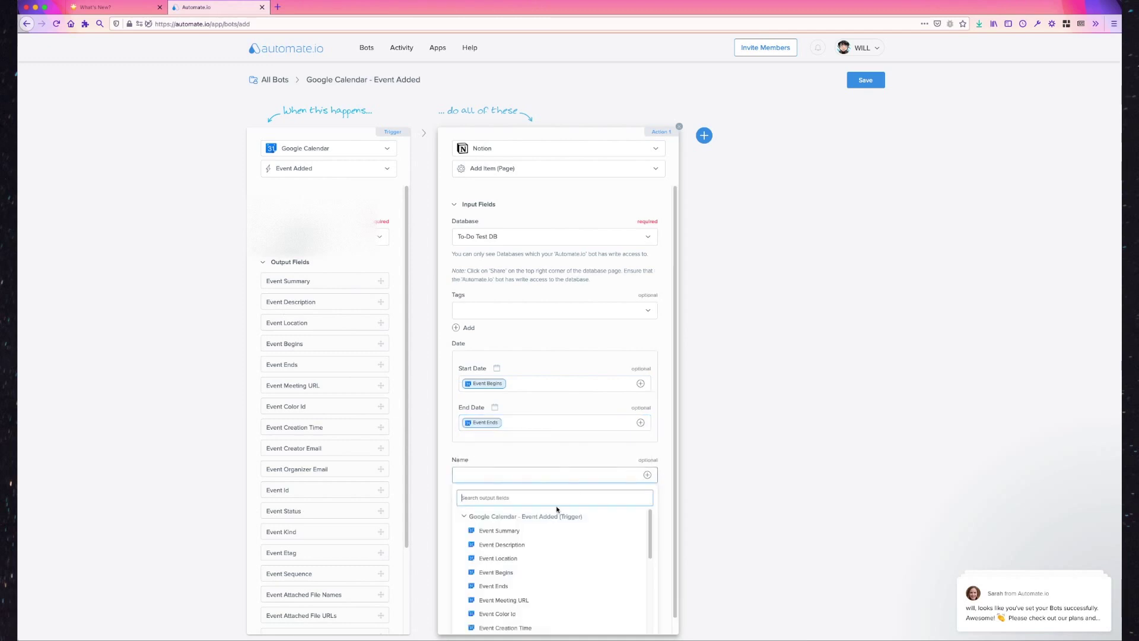
click(510, 531)
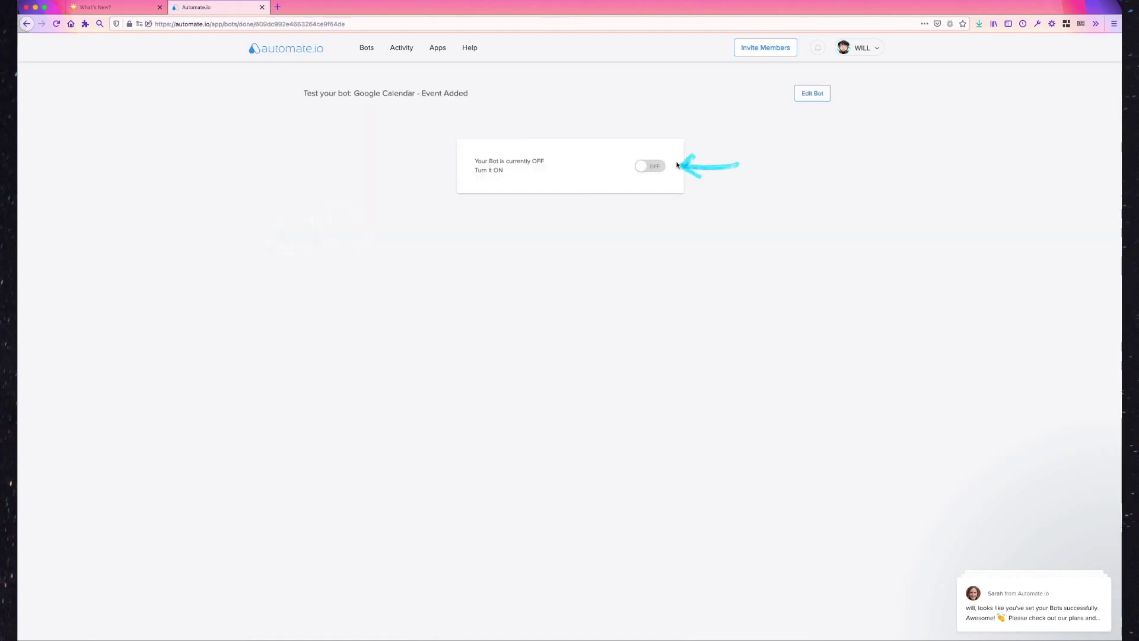
Step: Turn the bot on and save a 'Notion Edit video' calendar event to test it
click(653, 167)
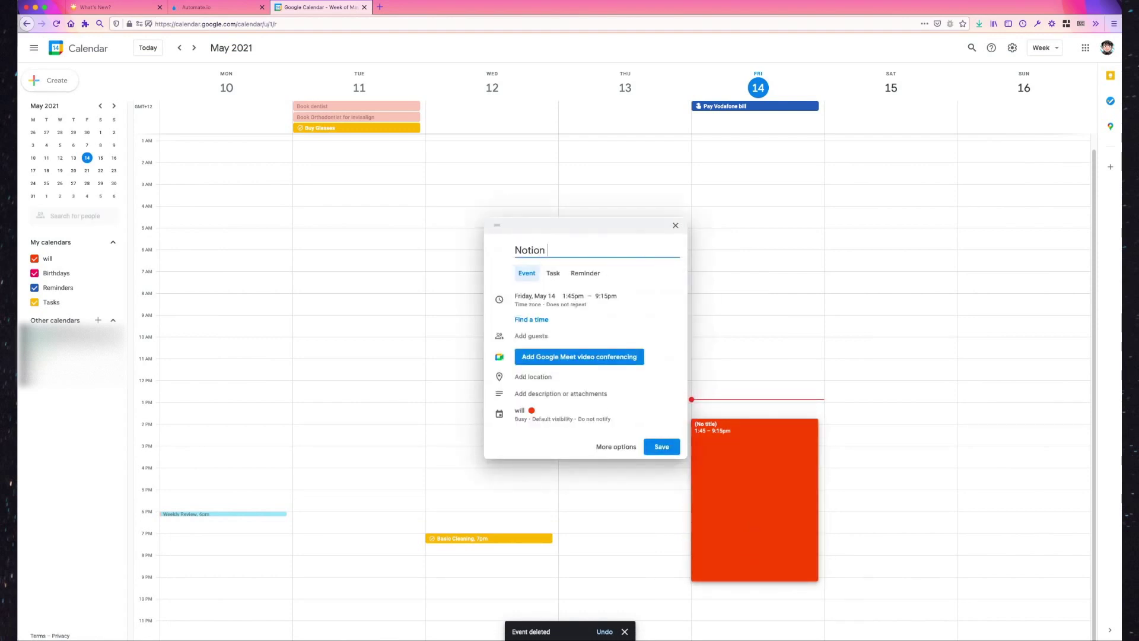
text(Edit vid)
key(Return)
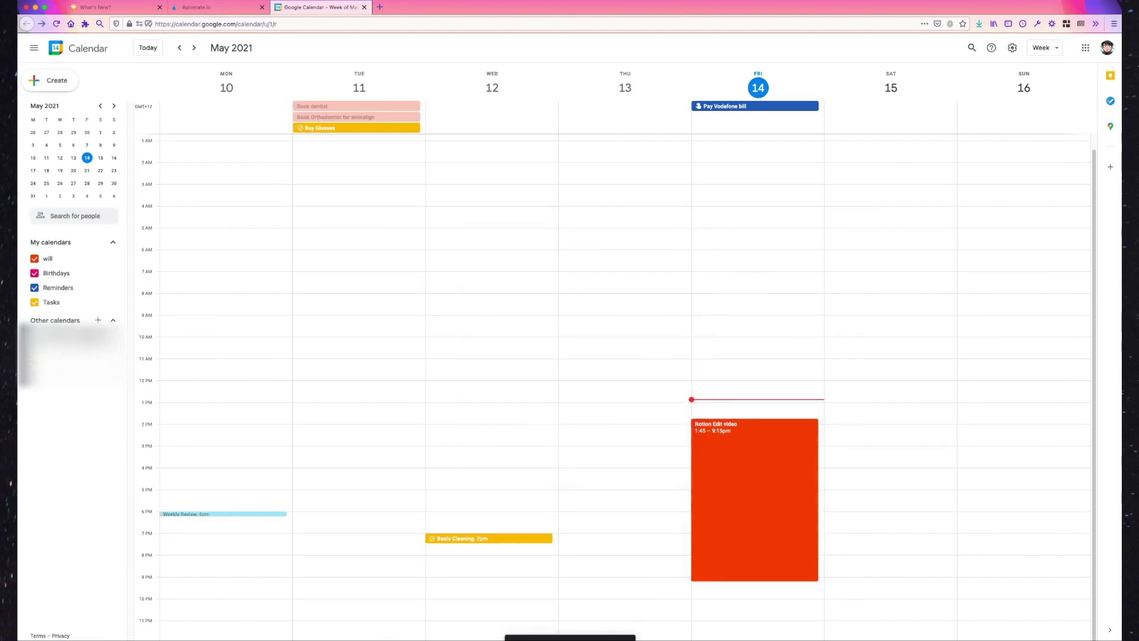
click(191, 10)
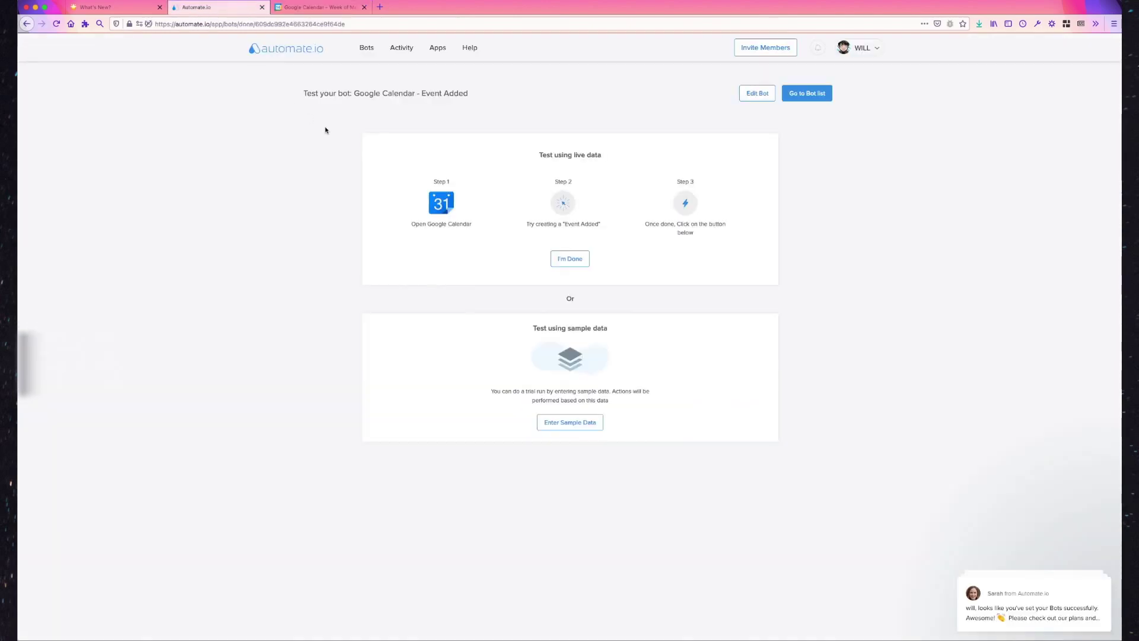
Step: Run the Google Calendar Event Added bot's live test until it passes, then switch to Notion
click(562, 256)
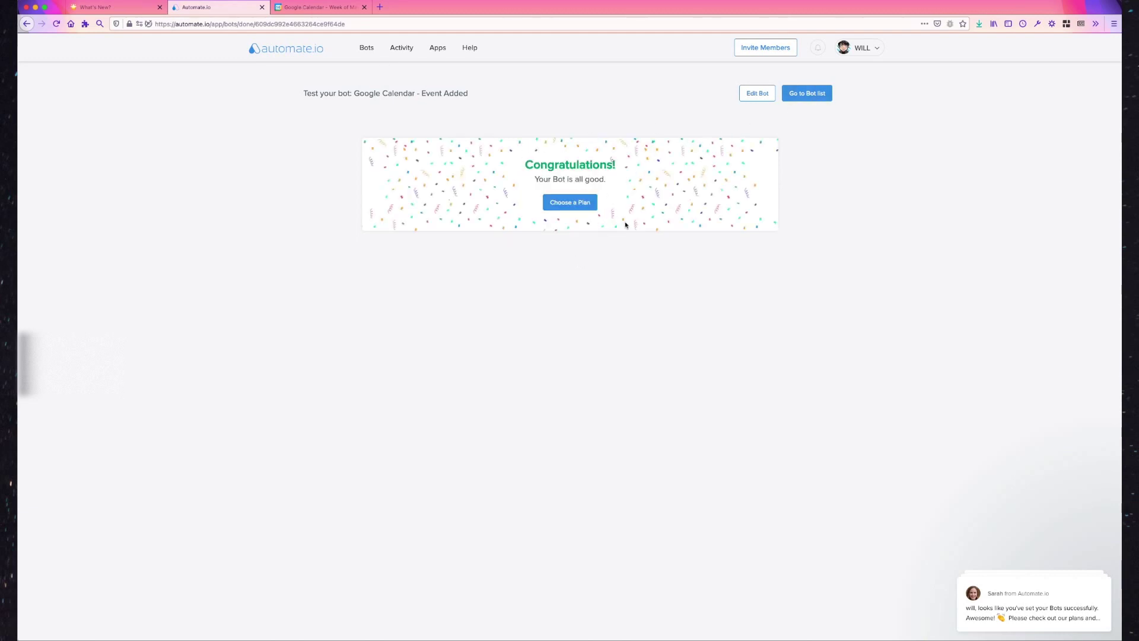
key(super+Tab)
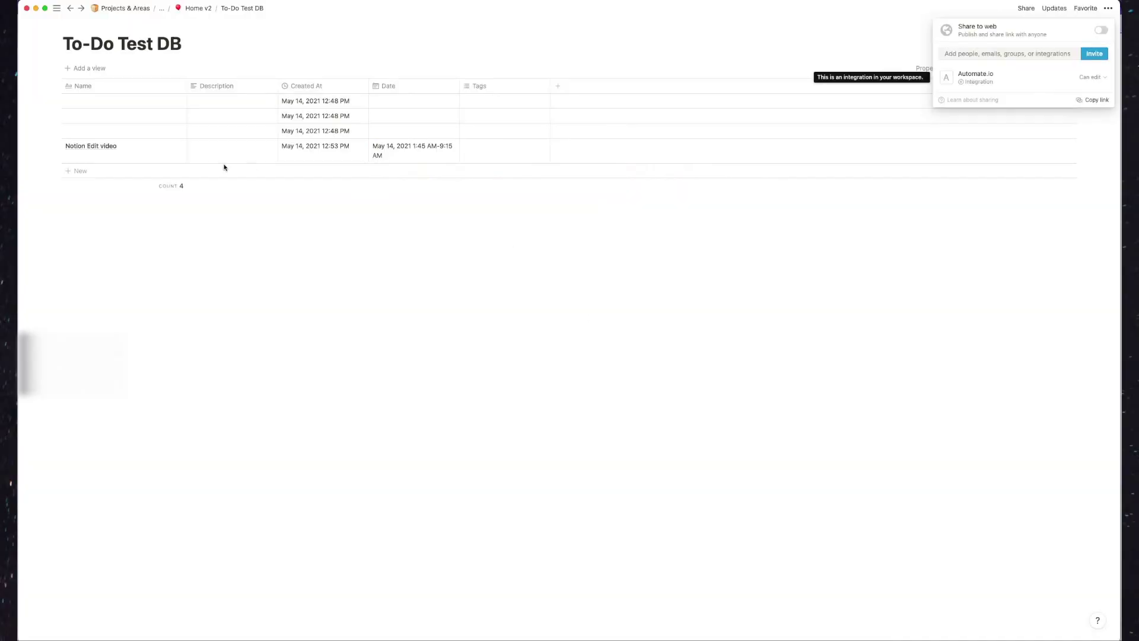
Step: Close the Share popup and open the Notion Edit video event to compare with the new row
click(129, 151)
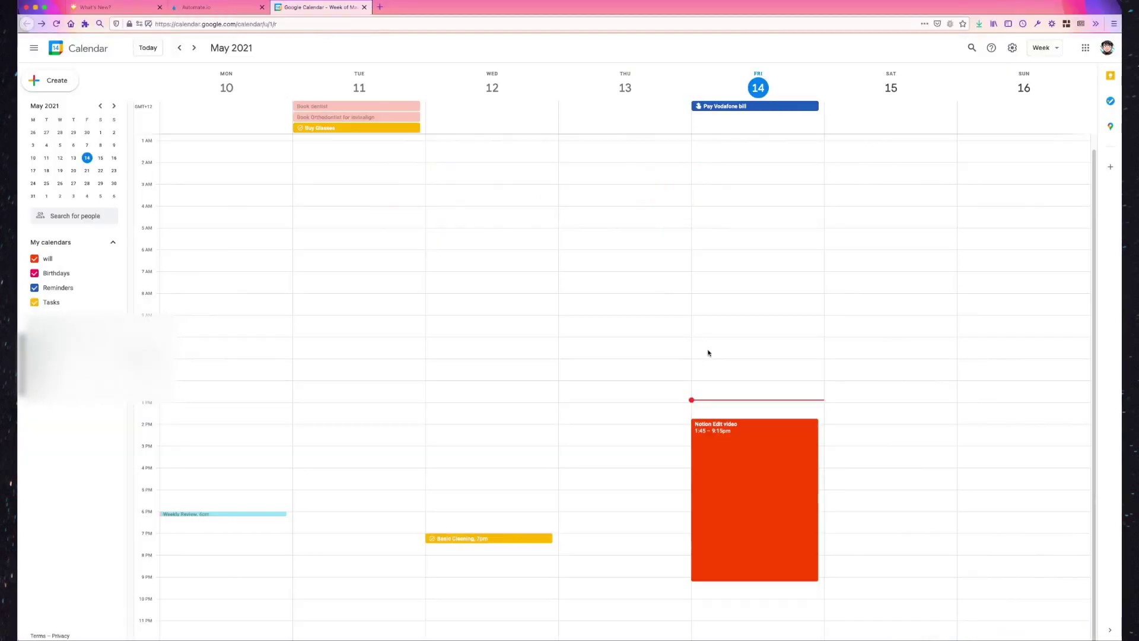
click(753, 459)
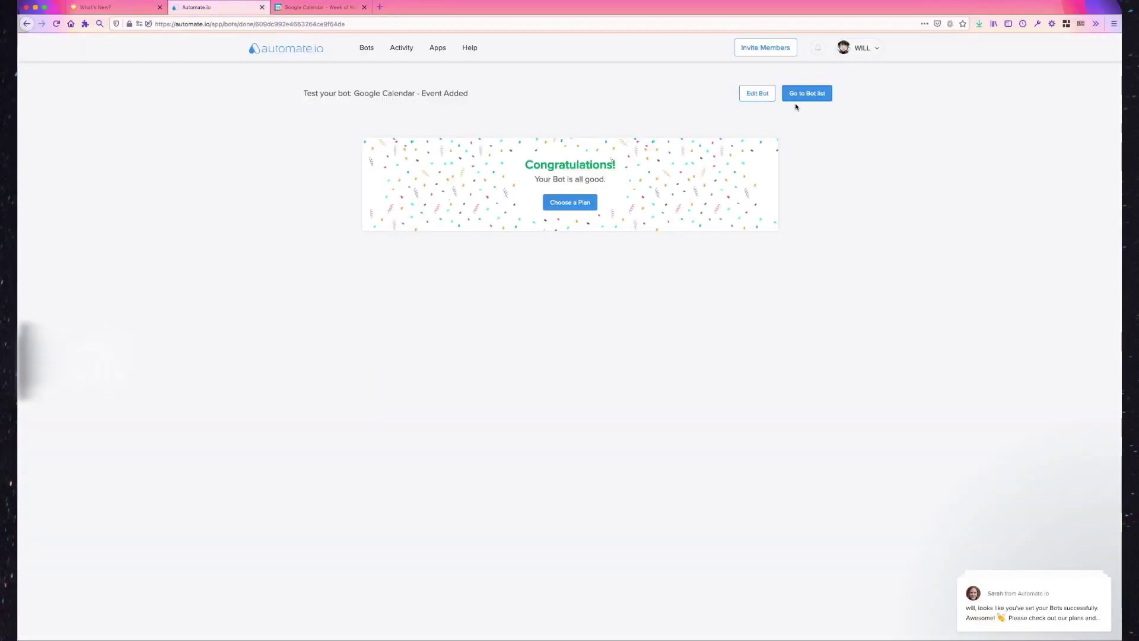
Step: Create a new bot with Notion as the trigger app and Todoist as the action app
click(798, 92)
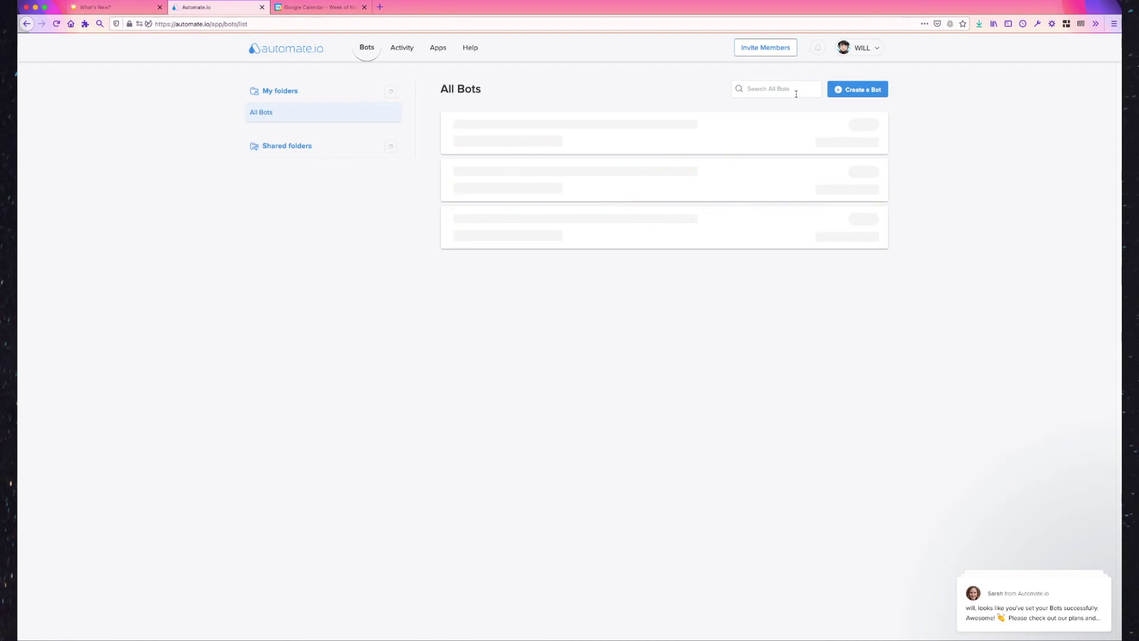
click(857, 89)
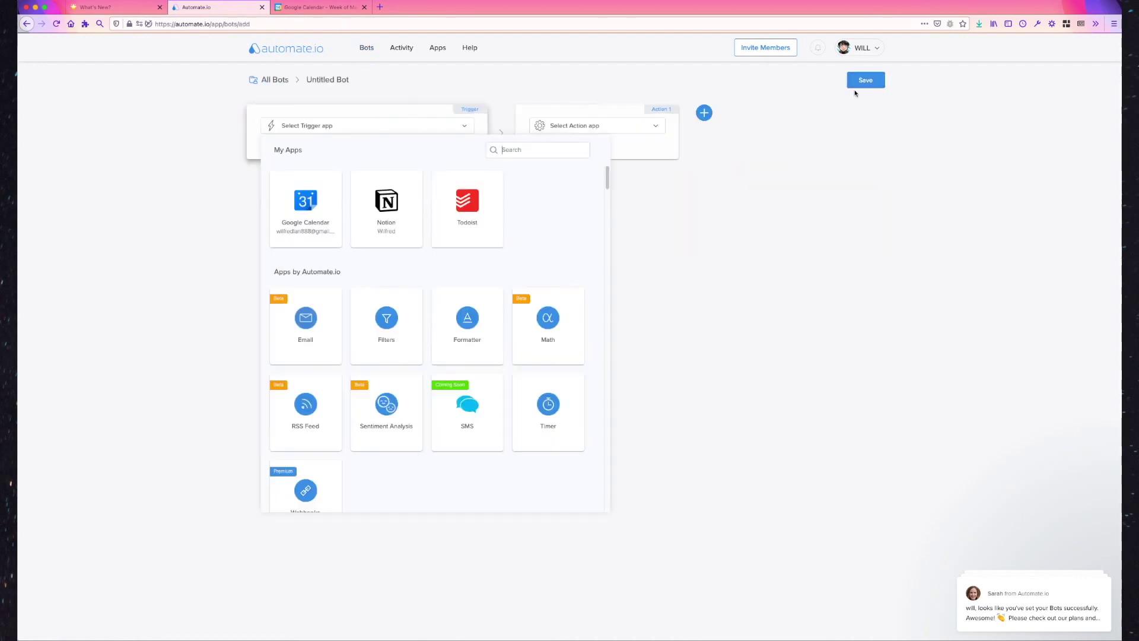
click(479, 213)
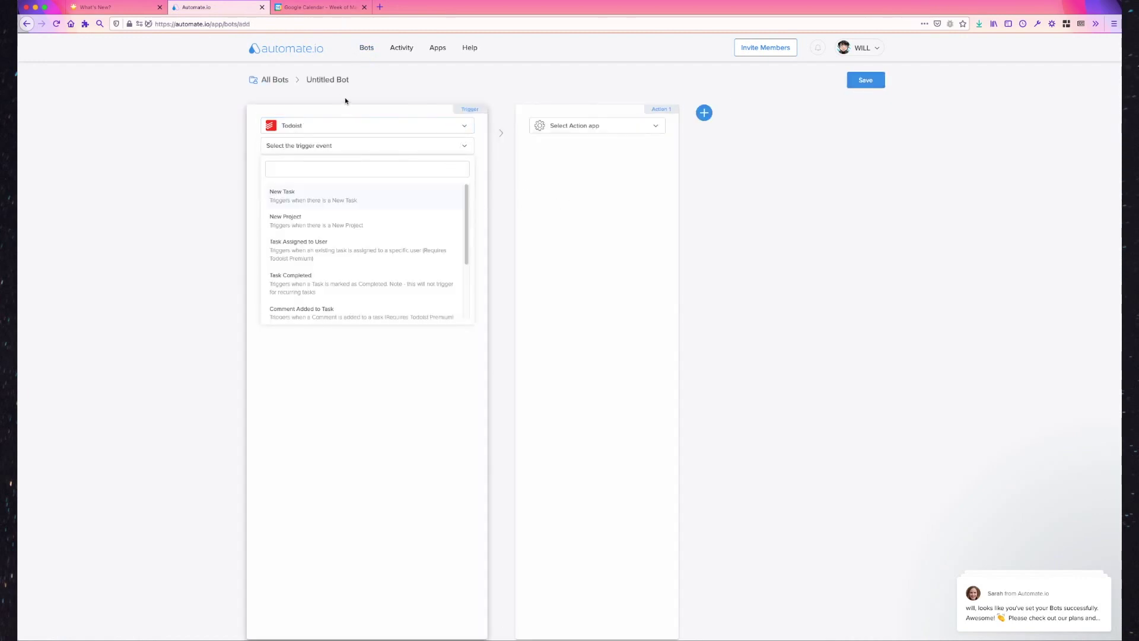
click(414, 126)
click(384, 206)
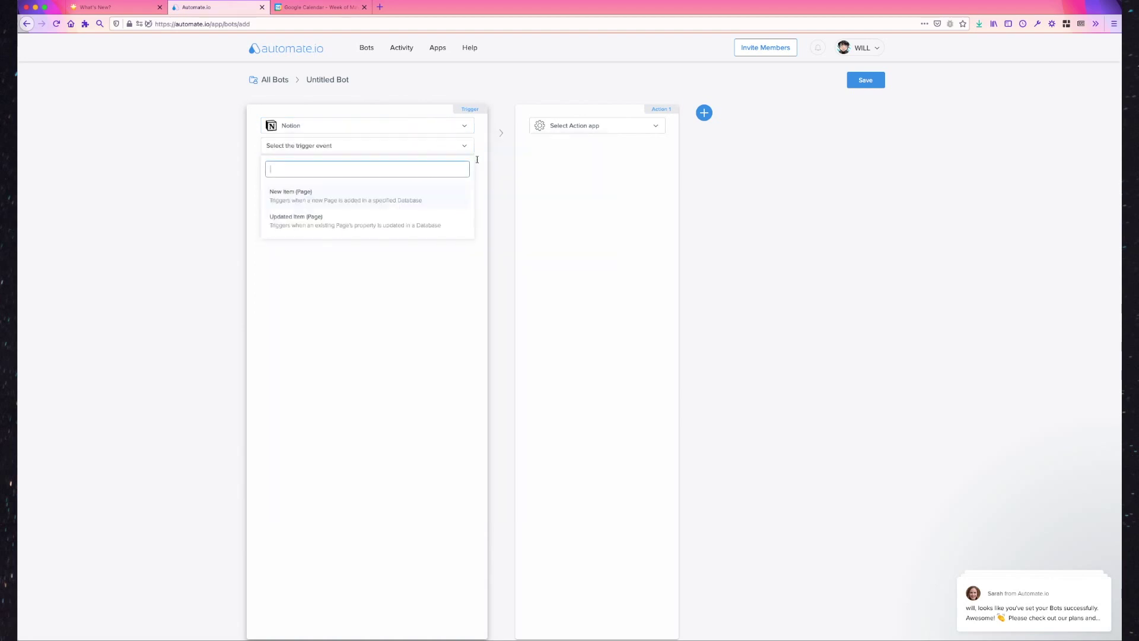
click(567, 134)
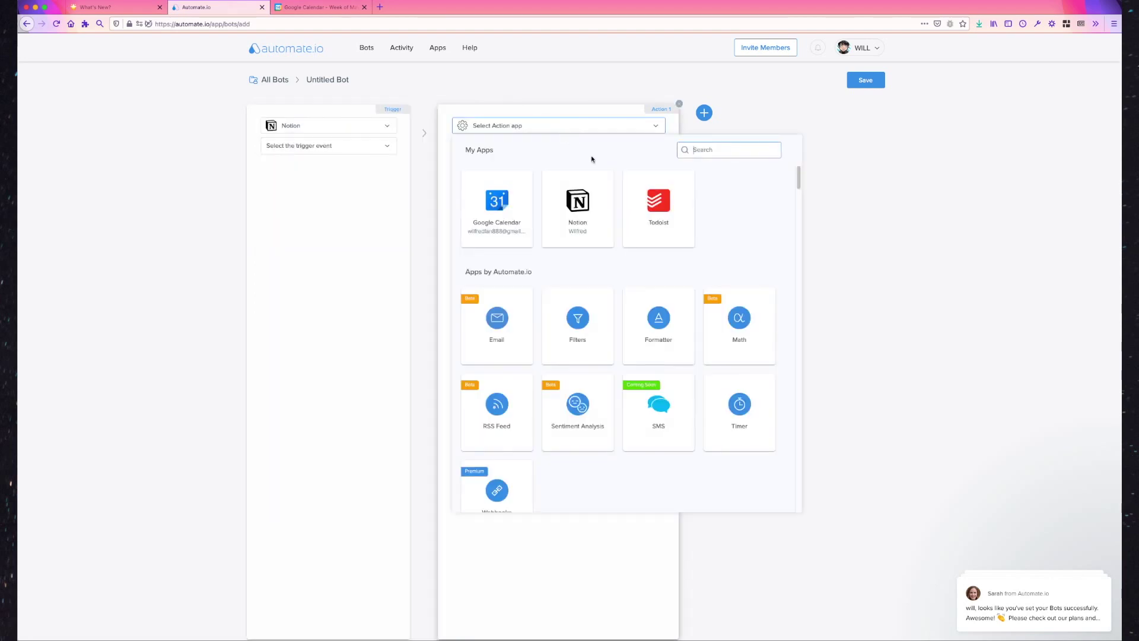
click(643, 199)
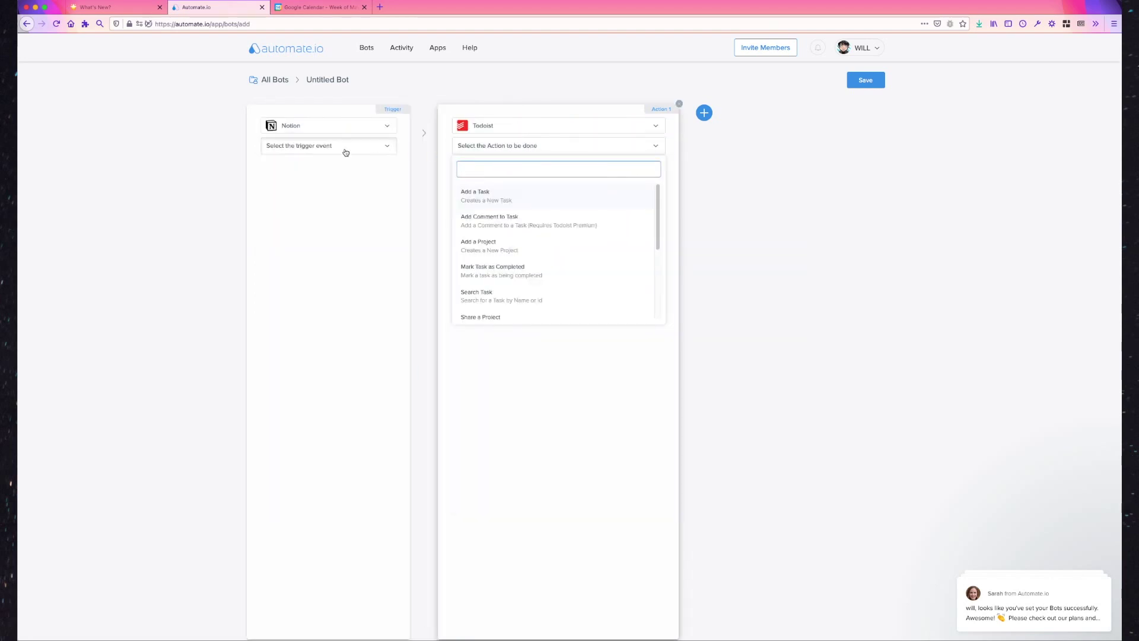
Step: Trigger on New Item (Page) in To-Do Test DB keyed on Created At, action Add a Task
click(387, 146)
click(321, 195)
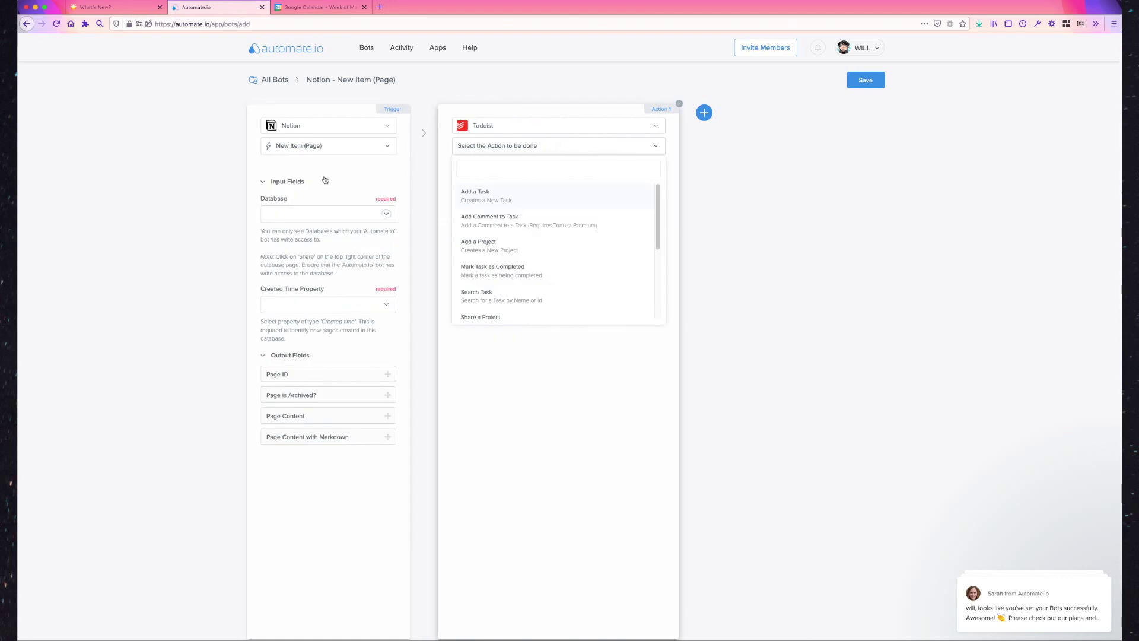
click(386, 214)
click(320, 293)
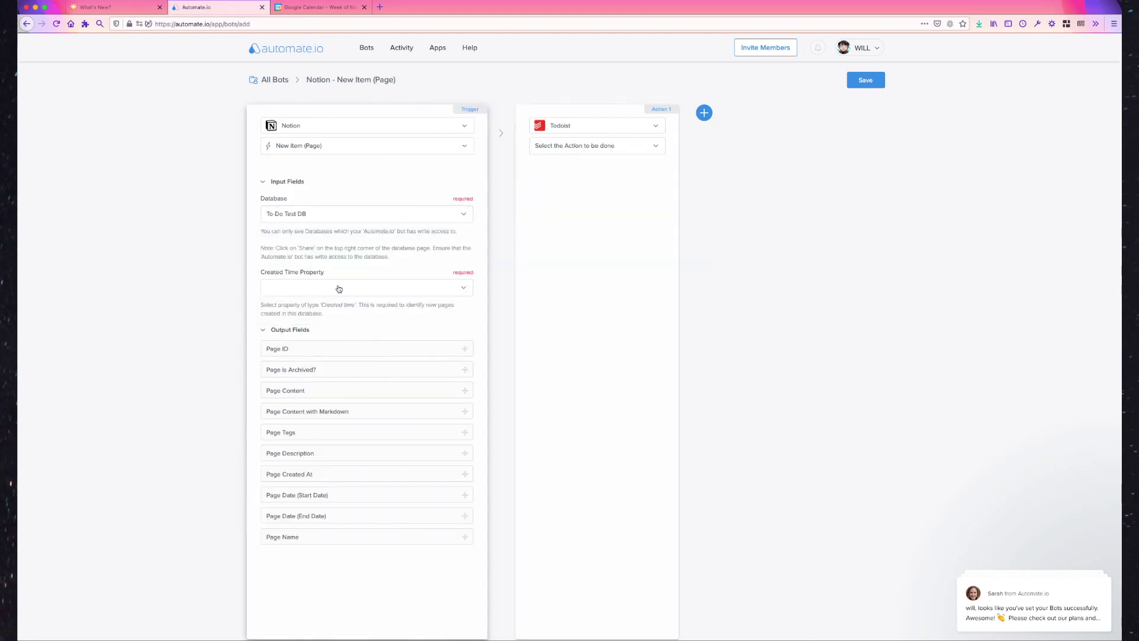
click(432, 290)
click(376, 364)
click(591, 151)
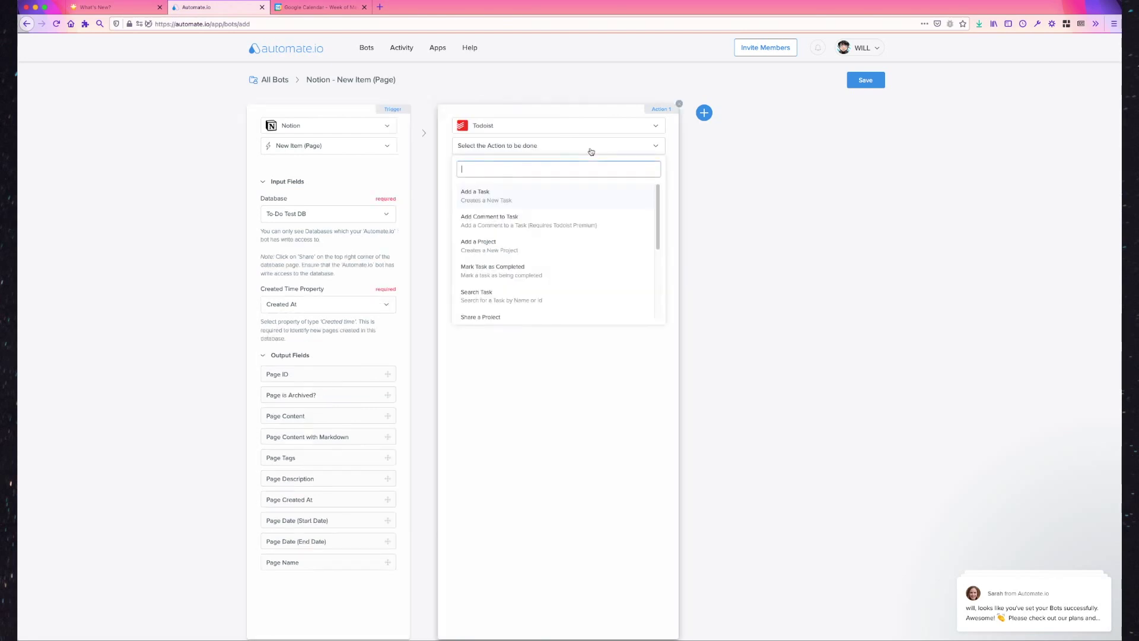
click(547, 199)
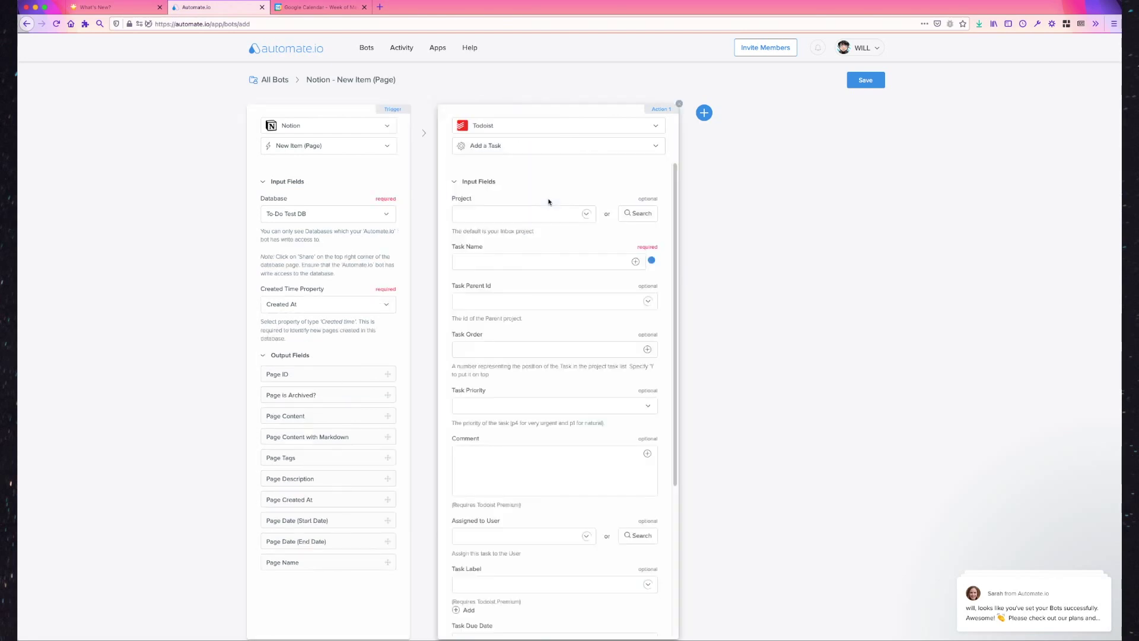
Step: Send tasks to the Inbox project and name each task from the Notion Page Name
click(574, 219)
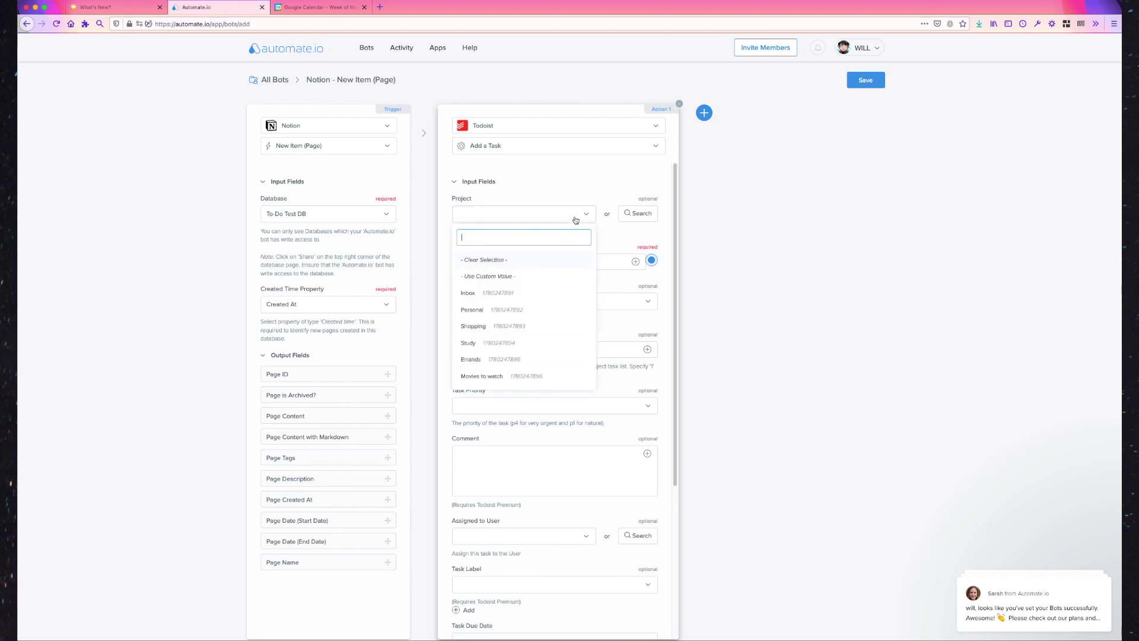
click(547, 294)
click(564, 262)
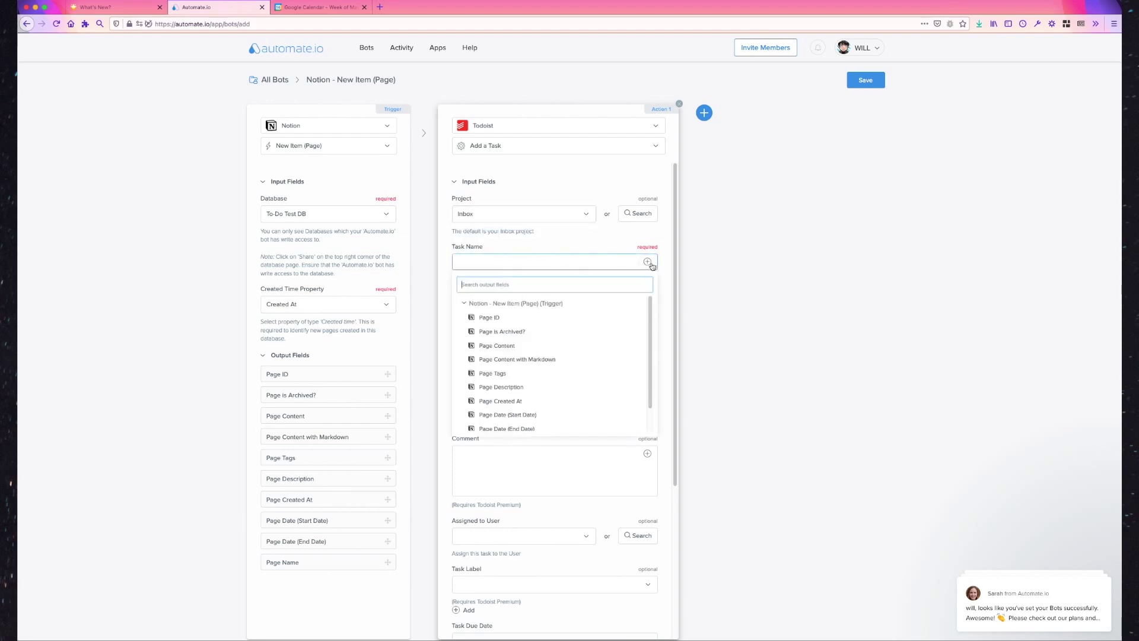
click(647, 261)
scroll(550, 347, down, 3)
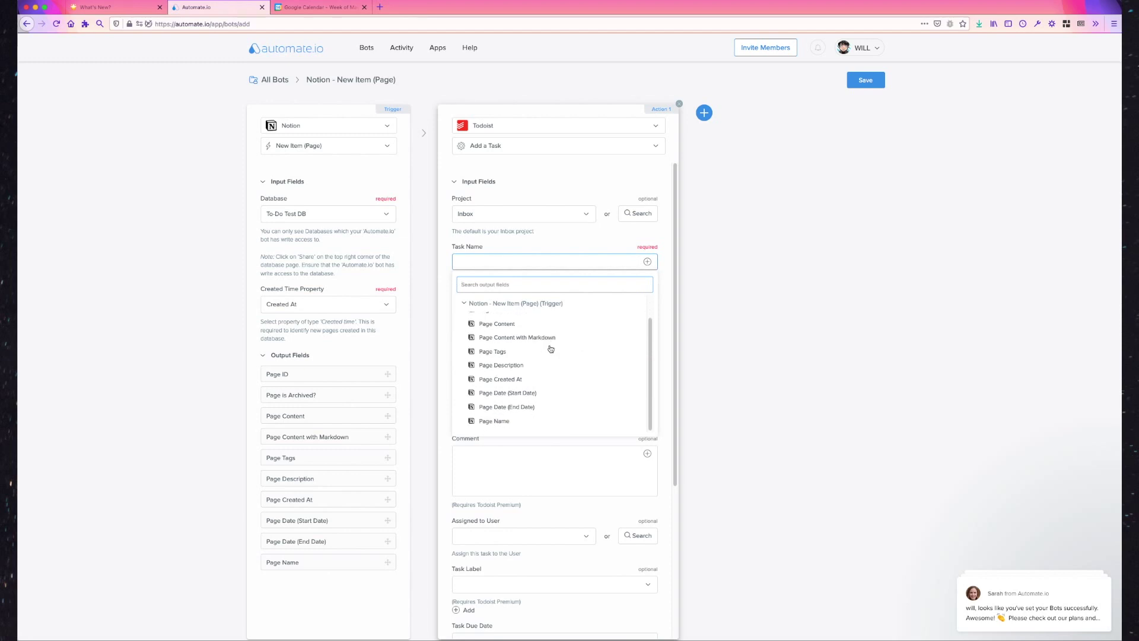
click(528, 415)
Step: Fill the task Comment with the Notion Page Description
scroll(647, 326, down, 2)
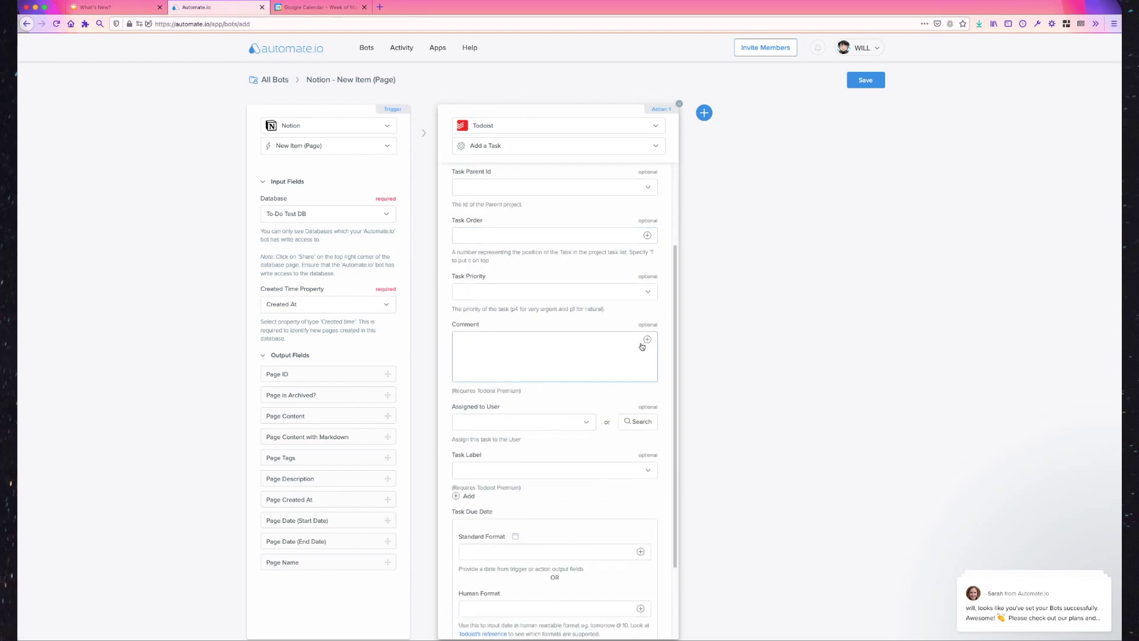
scroll(646, 342, down, 2)
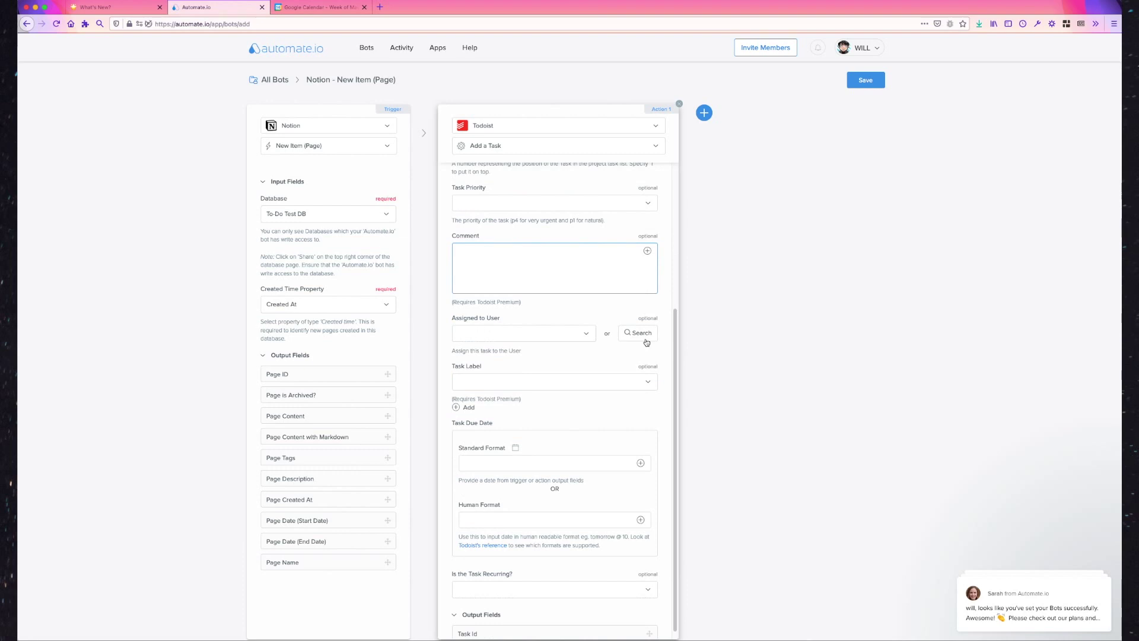
scroll(647, 332, up, 3)
click(648, 396)
scroll(538, 503, down, 1)
click(501, 534)
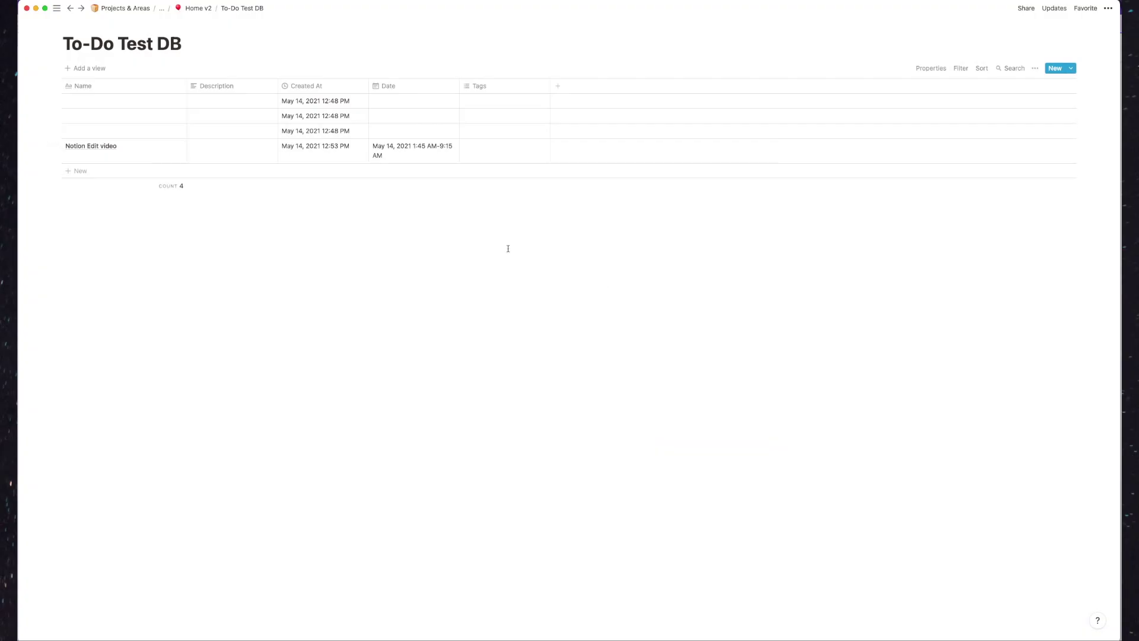
Step: Add To-Do Test DB item 'Hopefully this goes to Todoist' described 'Hello like and subscribe'
click(109, 178)
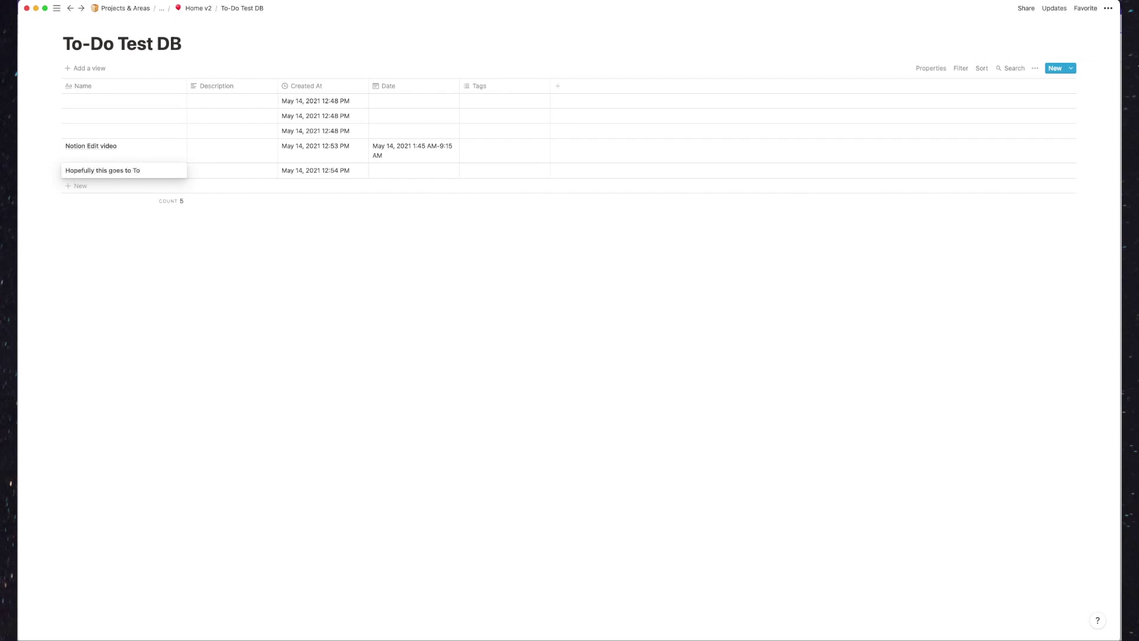
key(Return)
click(224, 172)
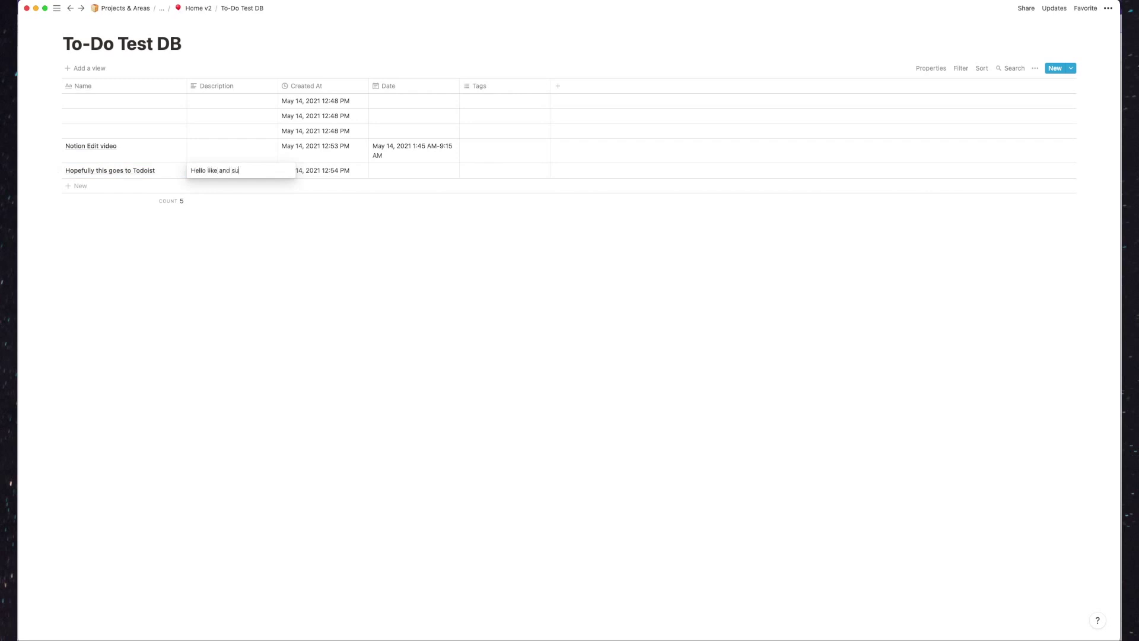
text(Hello like and subscribe)
key(Return)
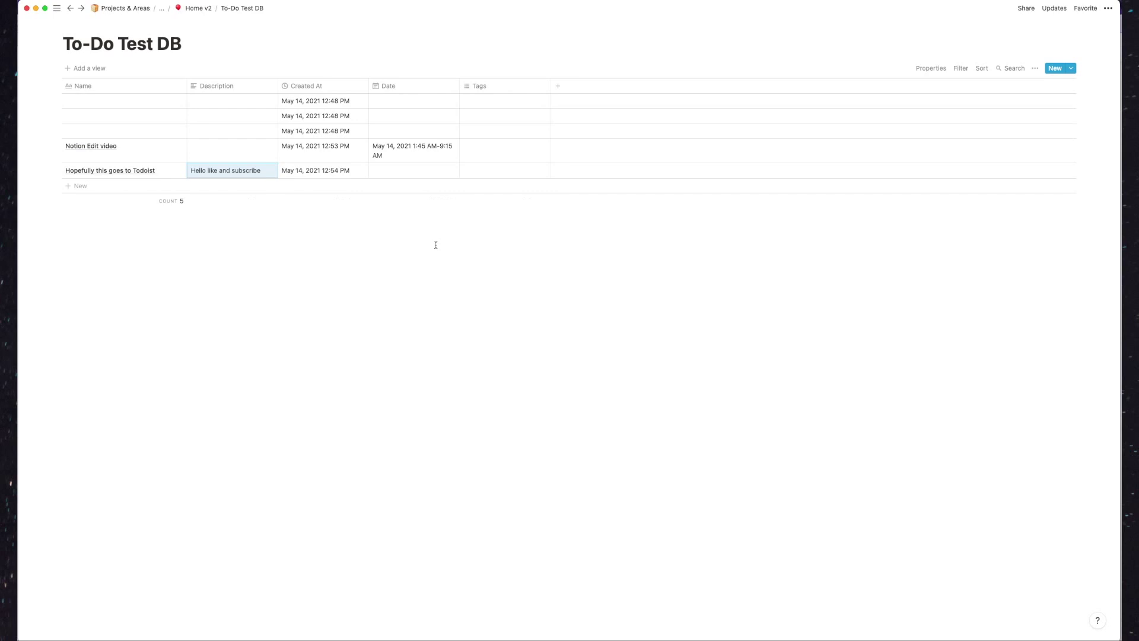
key(ctrl+Up)
click(909, 213)
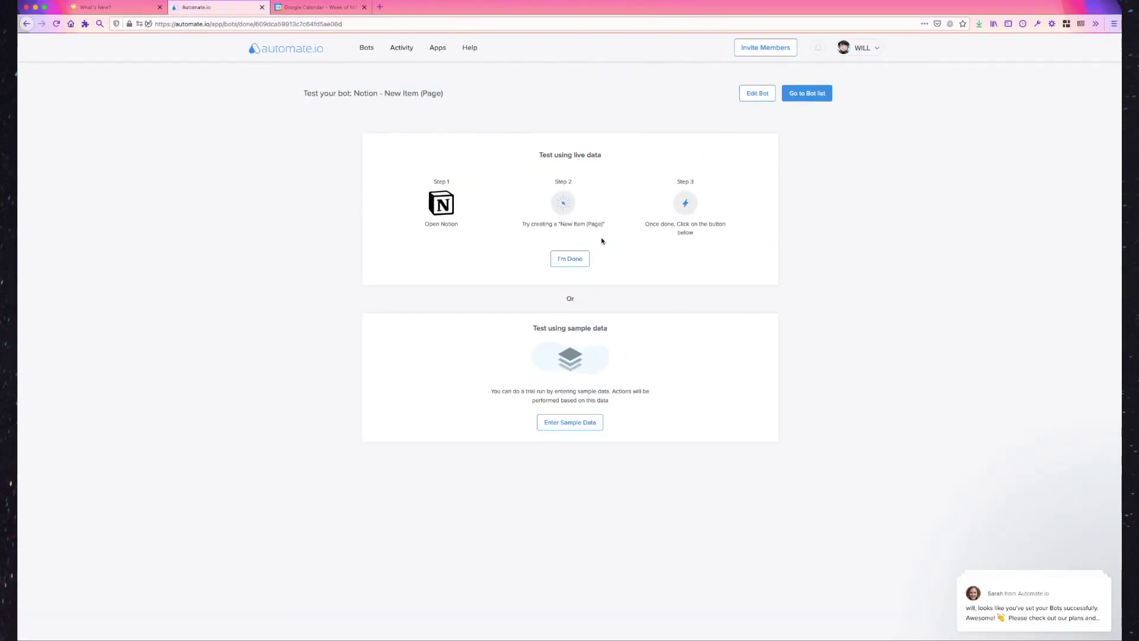
Step: Start the Notion - New Item (Page) live test so it checks for the new To-Do Test DB page
click(585, 256)
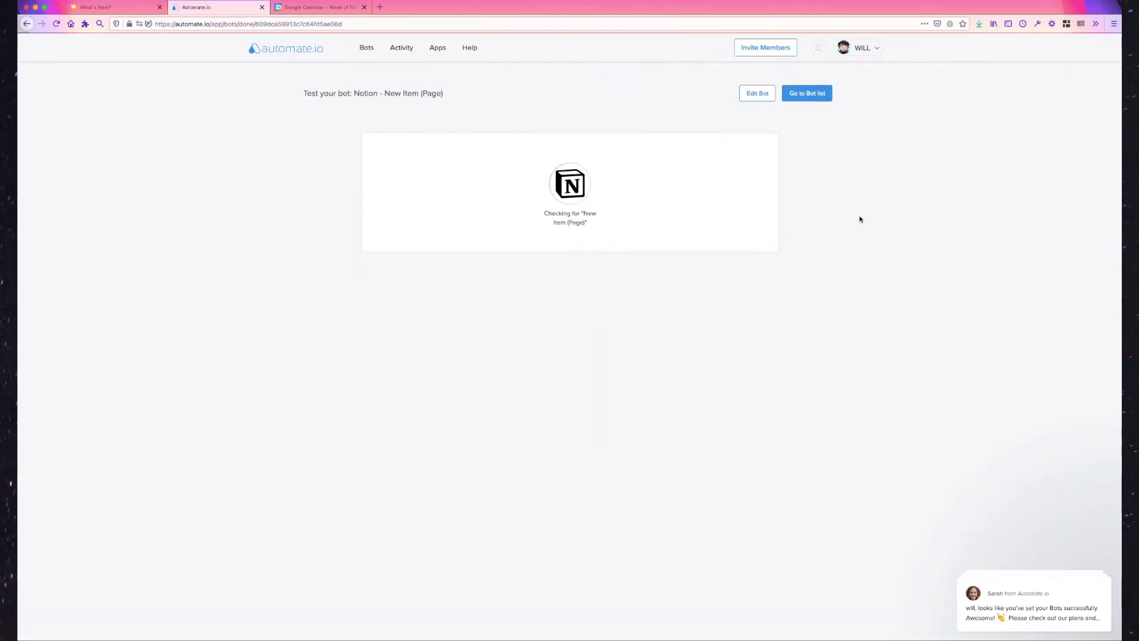